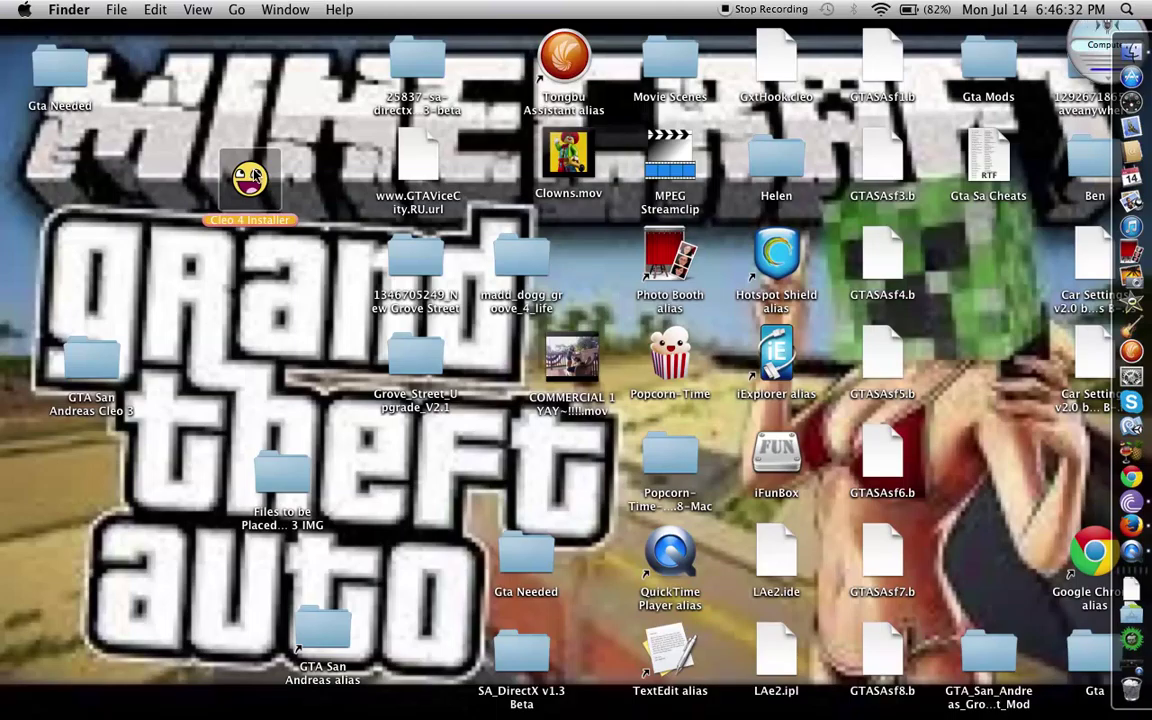
Check the GTA San Andreas app inside the desktop's upper Gta Needed folder and close the folder
{"action": "double_click", "coordinate": [63, 62]}
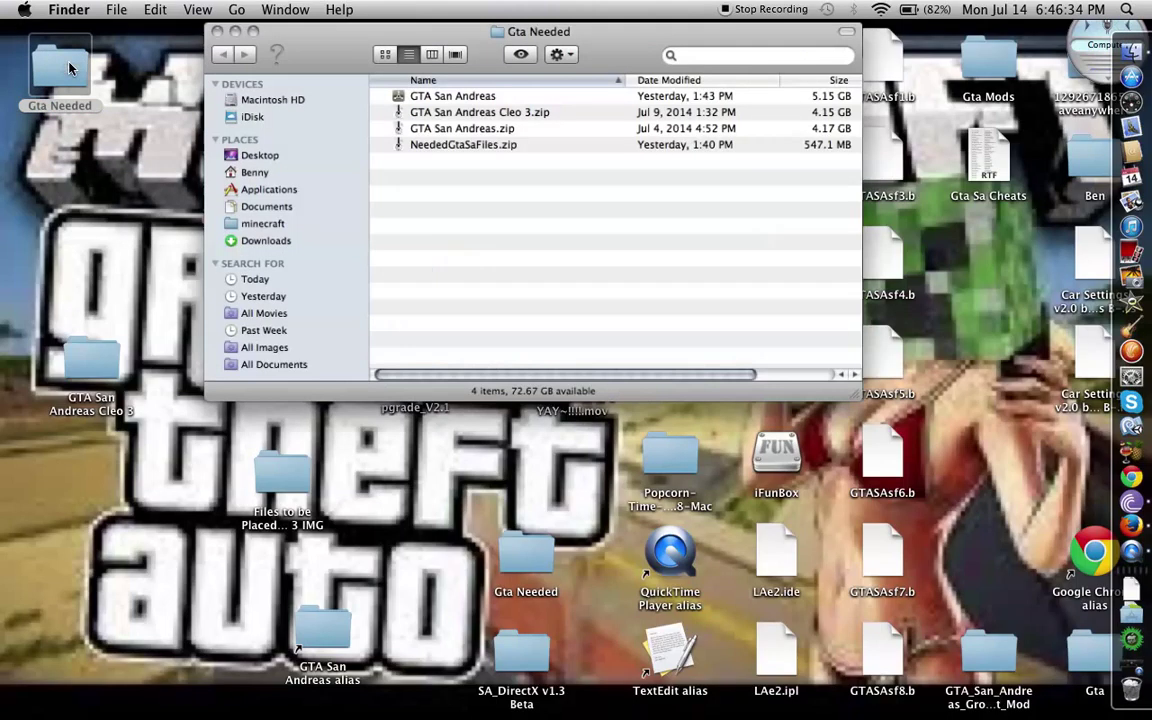
{"action": "left_click", "coordinate": [424, 97]}
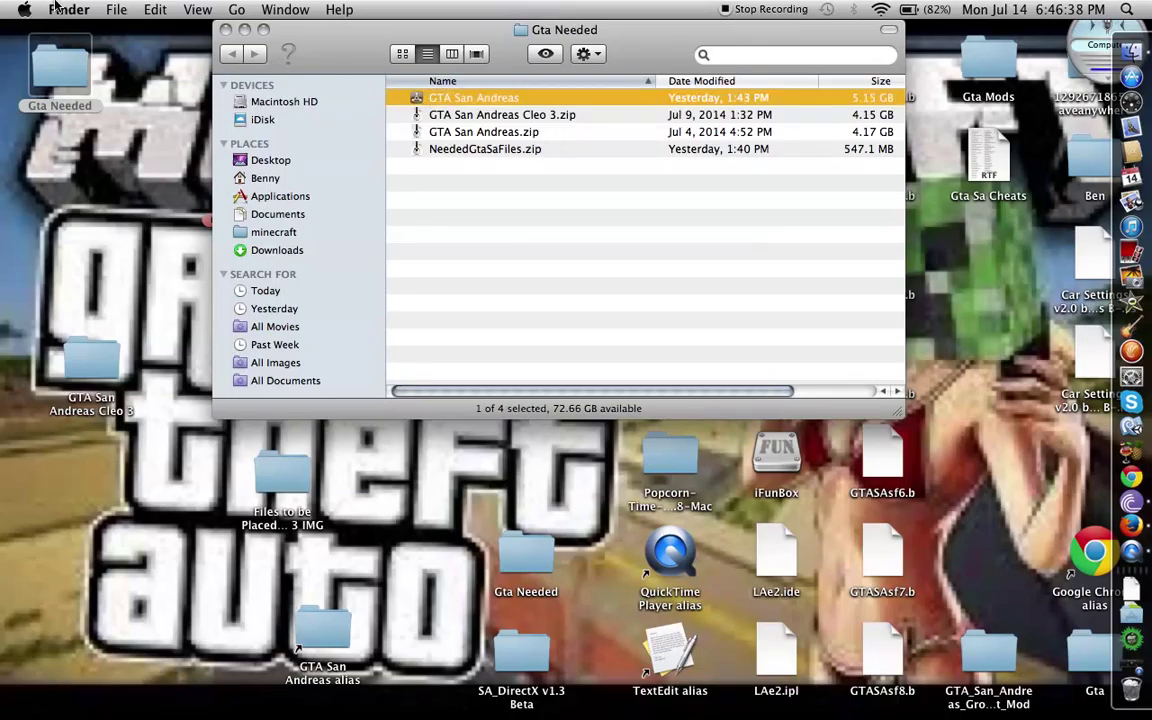
{"action": "left_click", "coordinate": [226, 29]}
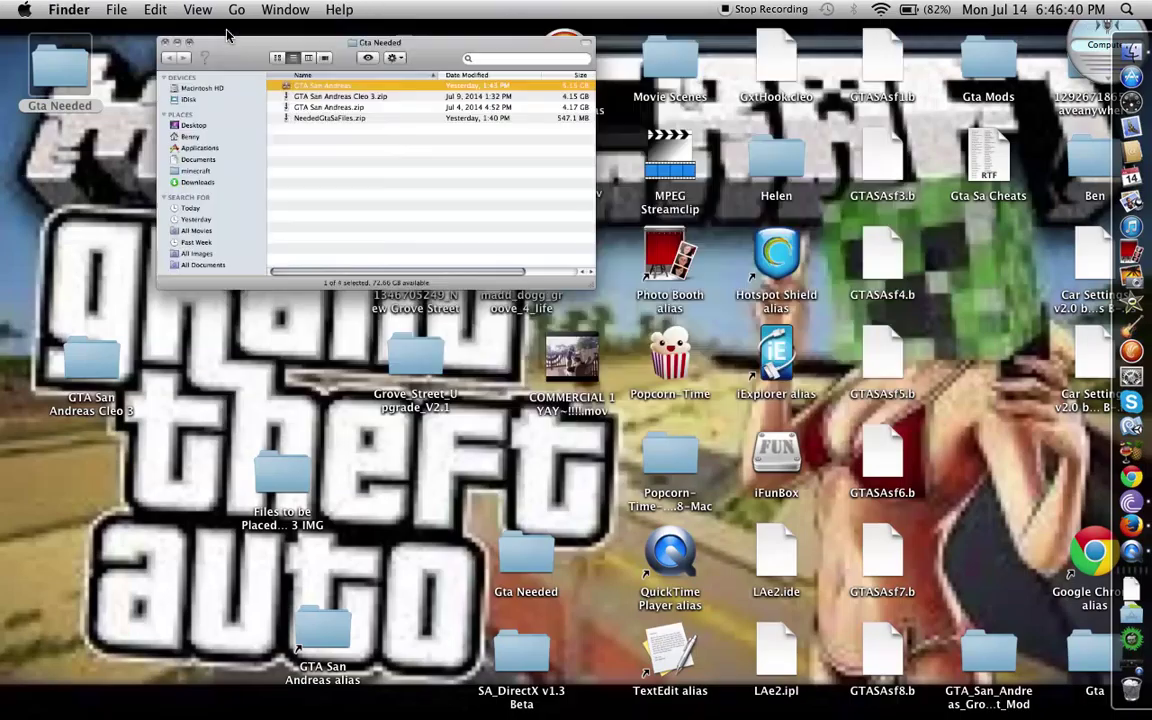
Launch the Cleo 4 Installer and proceed with only Base CLEO 4 files selected for installation
{"action": "left_click", "coordinate": [240, 178]}
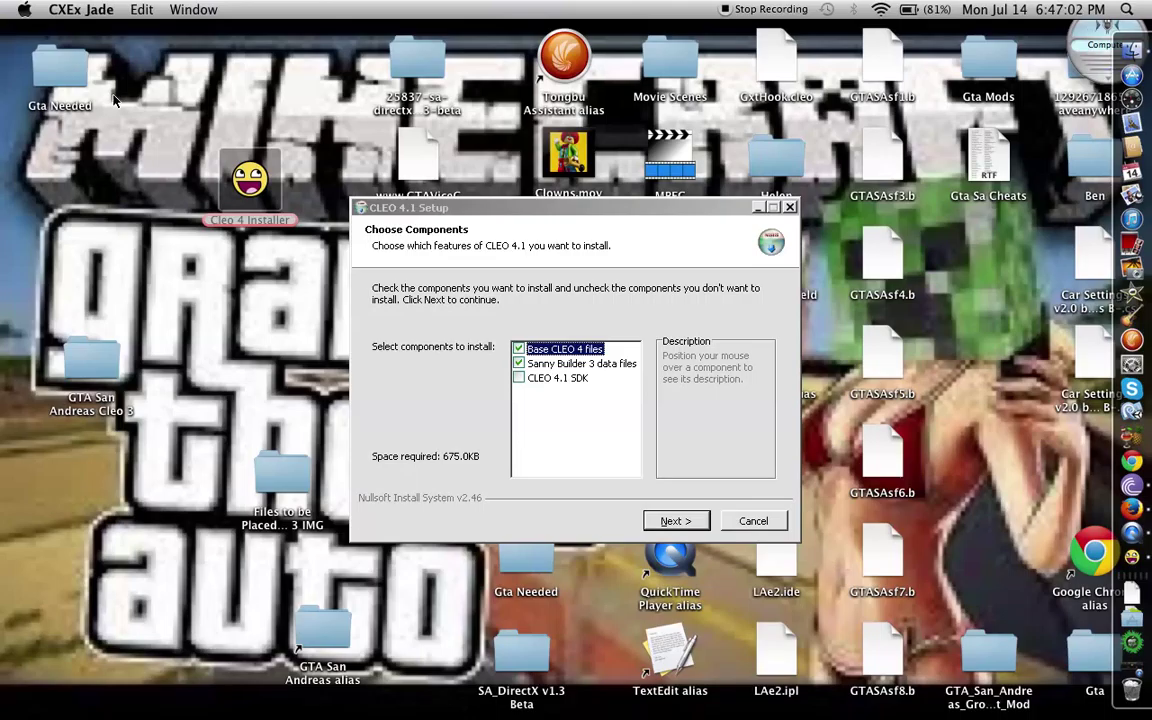
{"action": "mouse_move", "coordinate": [525, 364]}
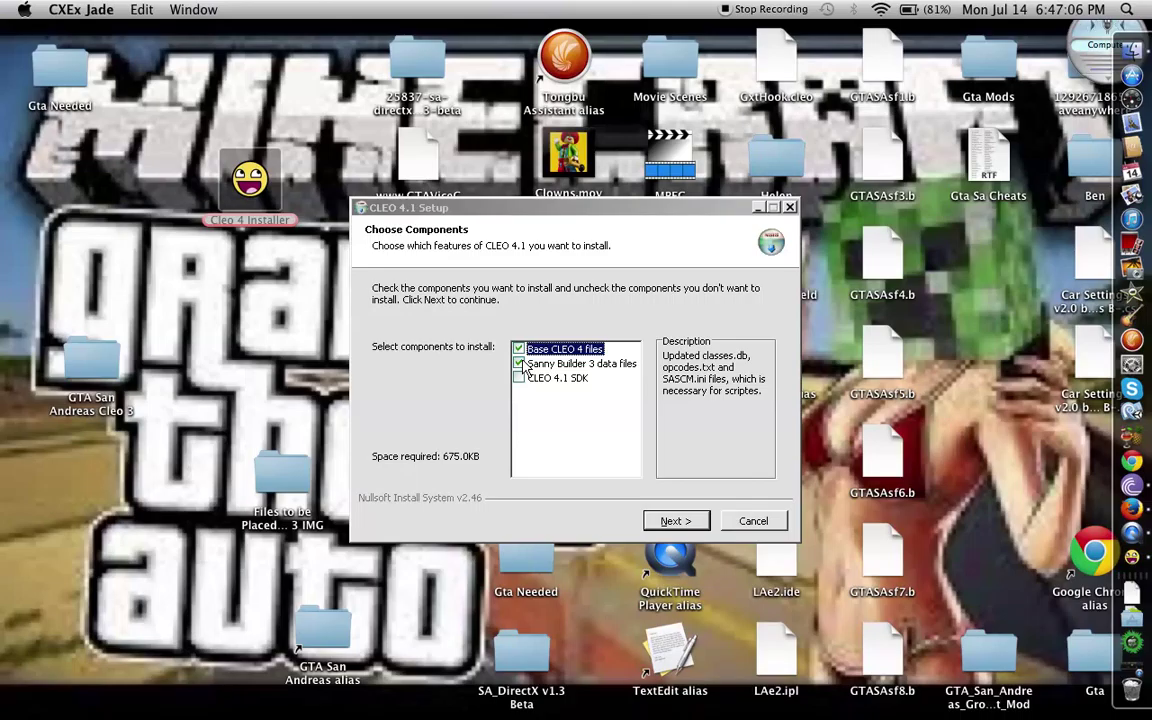
{"action": "left_click", "coordinate": [519, 364]}
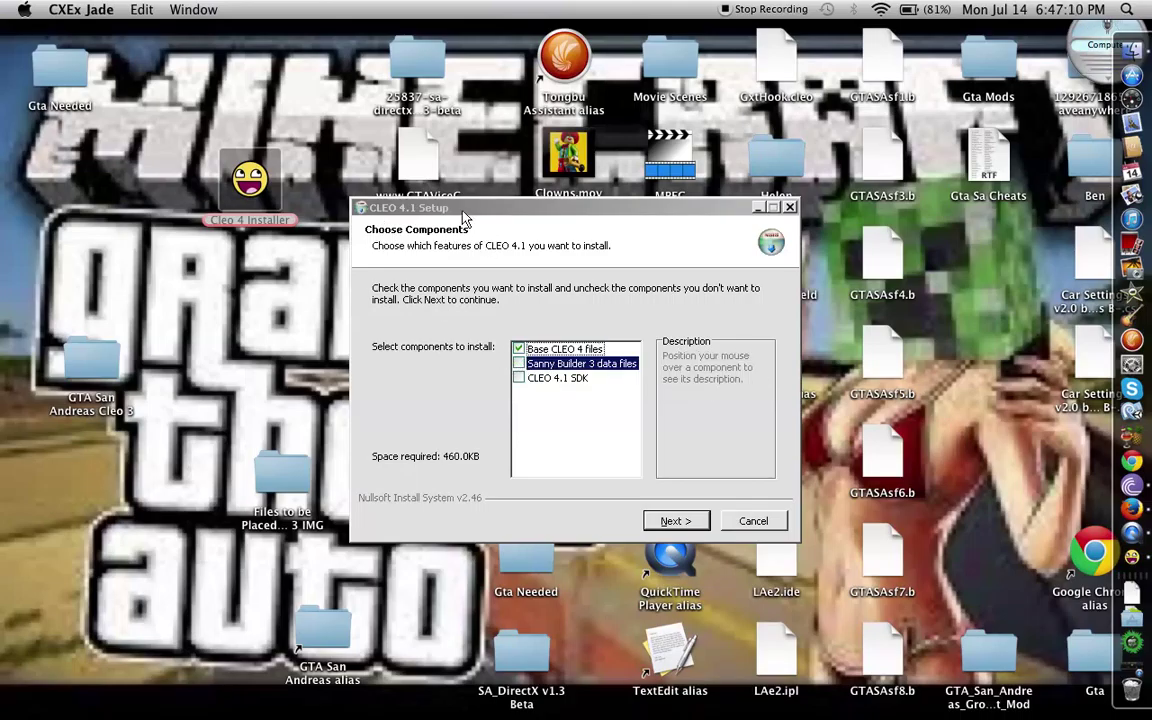
{"action": "left_click_drag", "start_coordinate": [462, 217], "coordinate": [451, 157]}
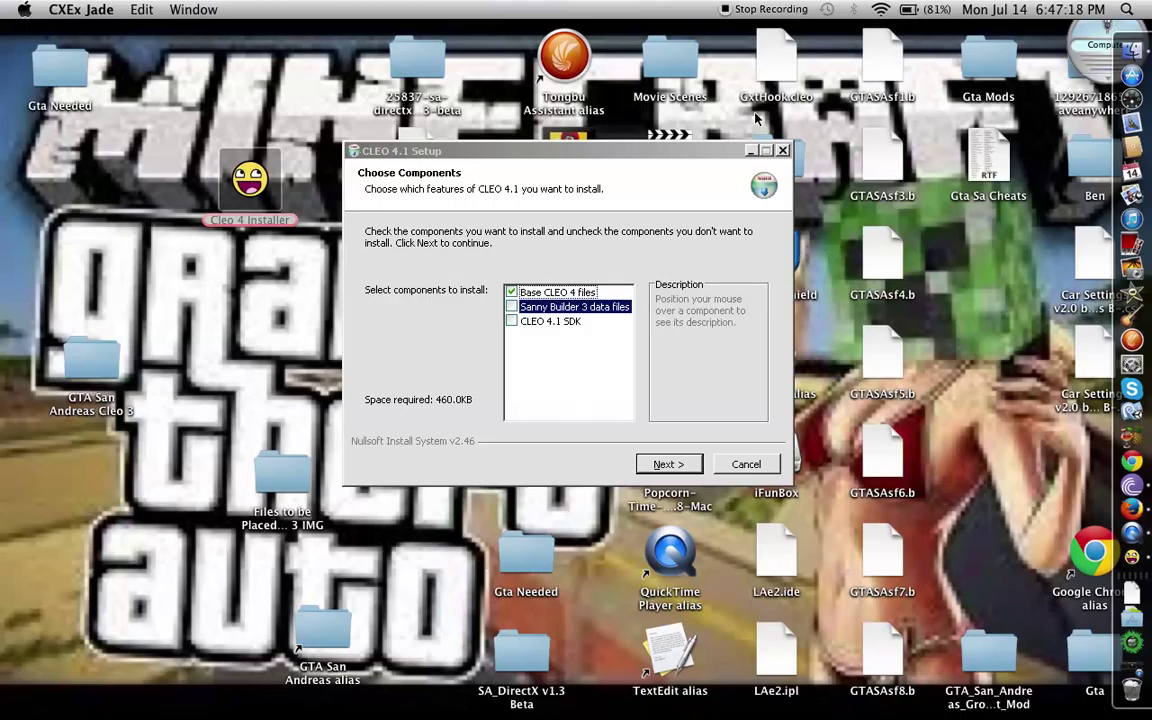
{"action": "mouse_move", "coordinate": [537, 291]}
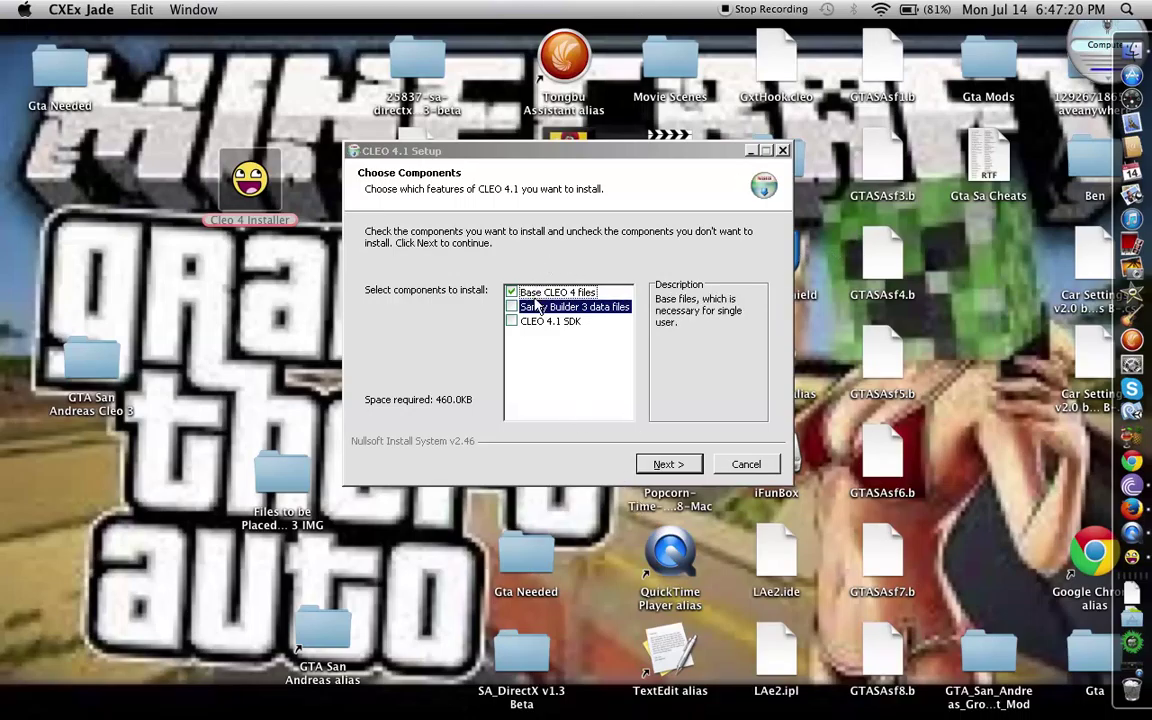
{"action": "left_click", "coordinate": [511, 306]}
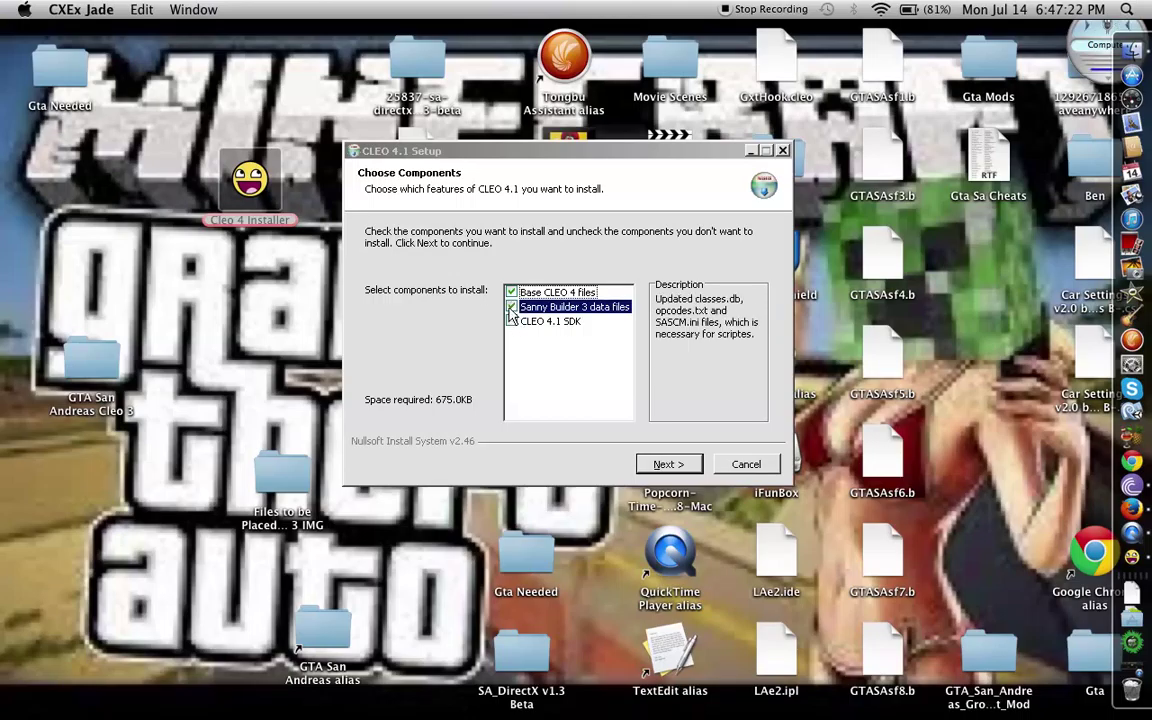
{"action": "left_click", "coordinate": [511, 307]}
{"action": "left_click", "coordinate": [511, 321]}
{"action": "left_click", "coordinate": [511, 321]}
{"action": "mouse_move", "coordinate": [517, 292]}
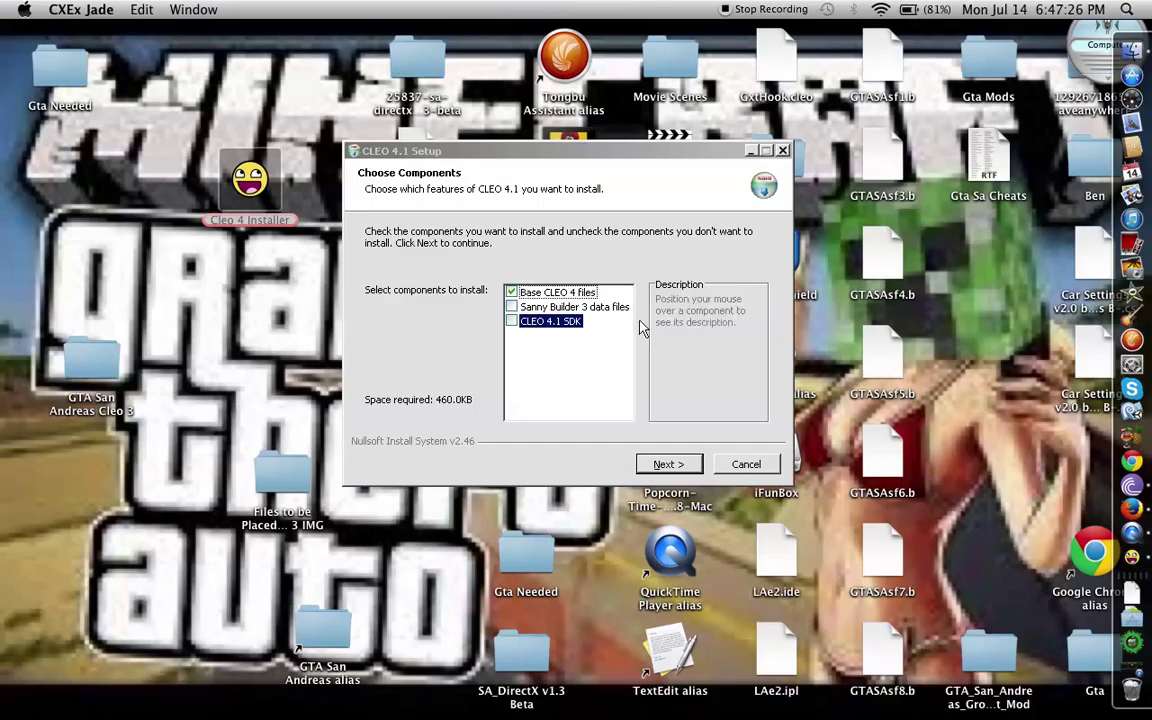
{"action": "left_click", "coordinate": [667, 464]}
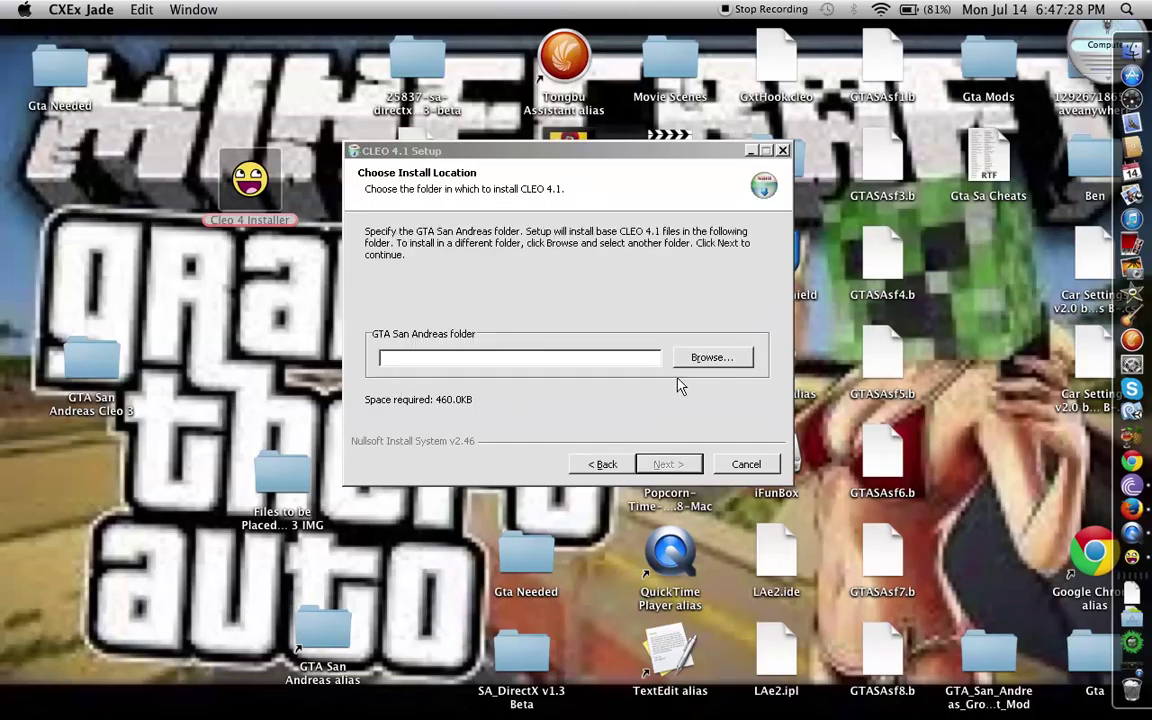
Set the install folder to Rockstar Games/GTA San Andreas in c_drive, inside the transgaming resources of Gta Needed's GTA San Andreas.app, and cancel the setup
{"action": "left_click", "coordinate": [713, 360]}
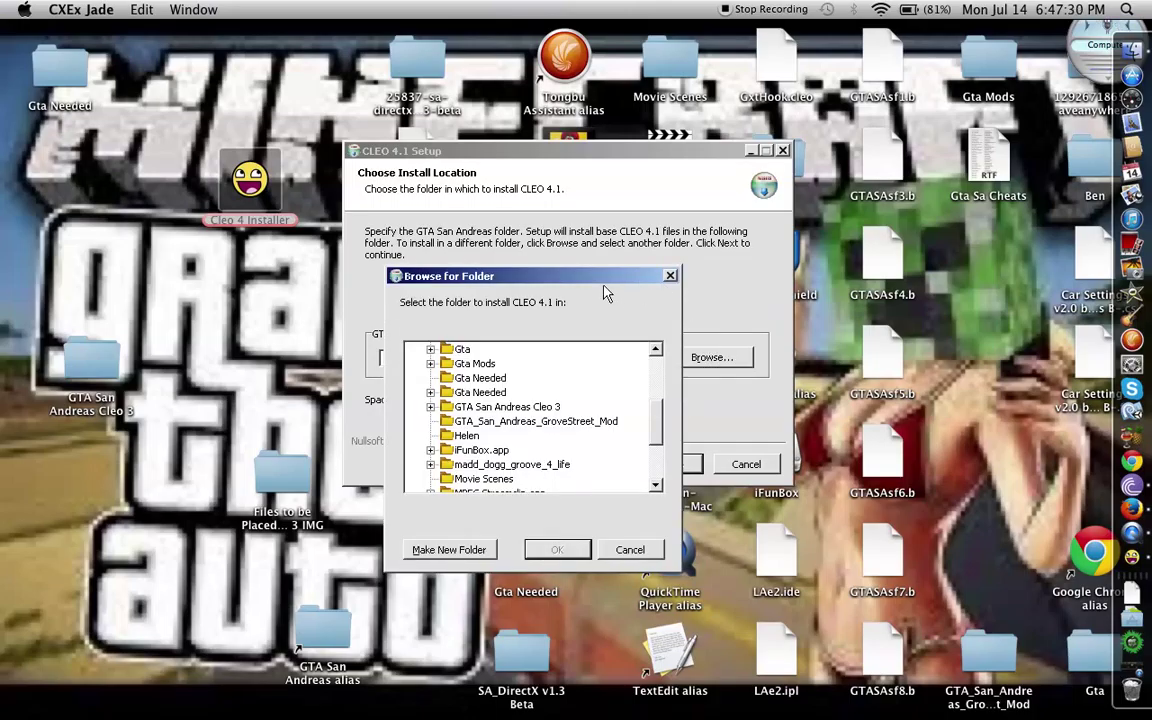
{"action": "left_click", "coordinate": [430, 392]}
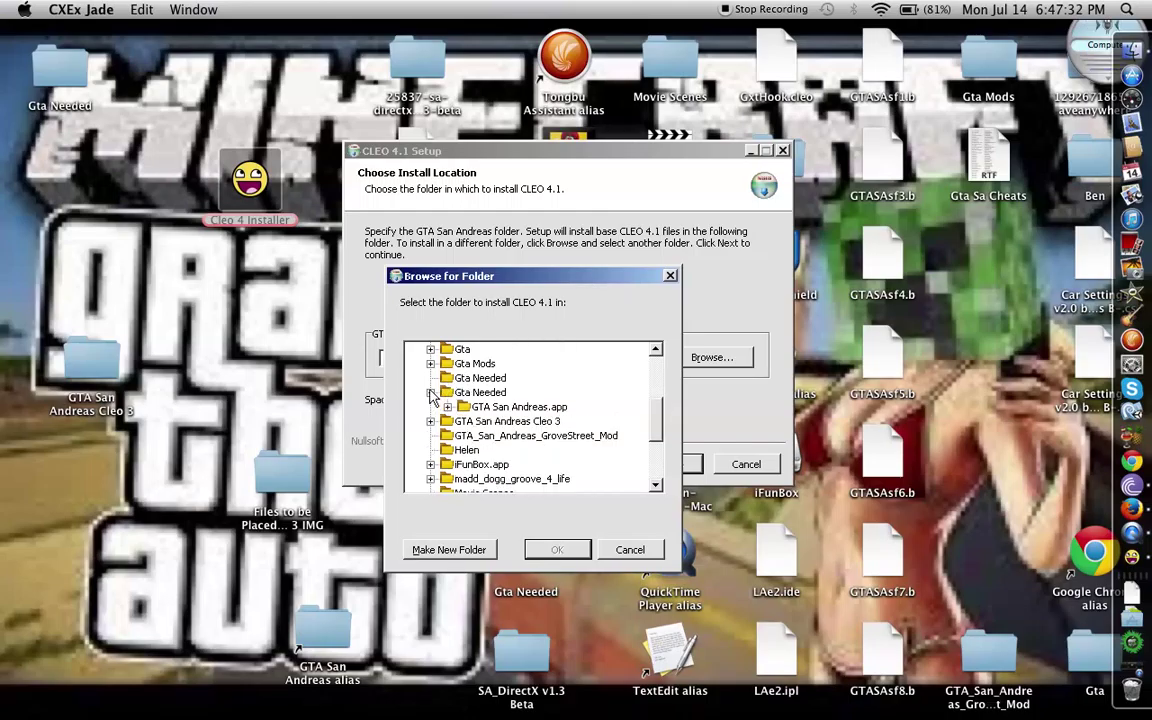
{"action": "left_click", "coordinate": [447, 407]}
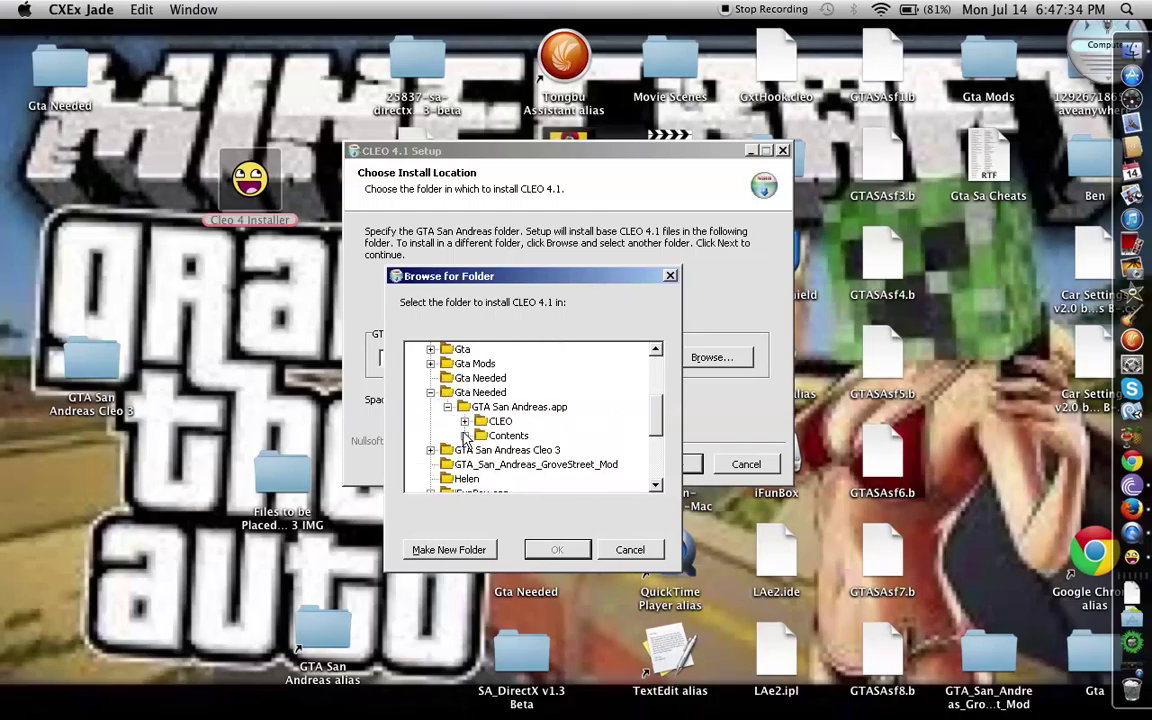
{"action": "left_click", "coordinate": [464, 435]}
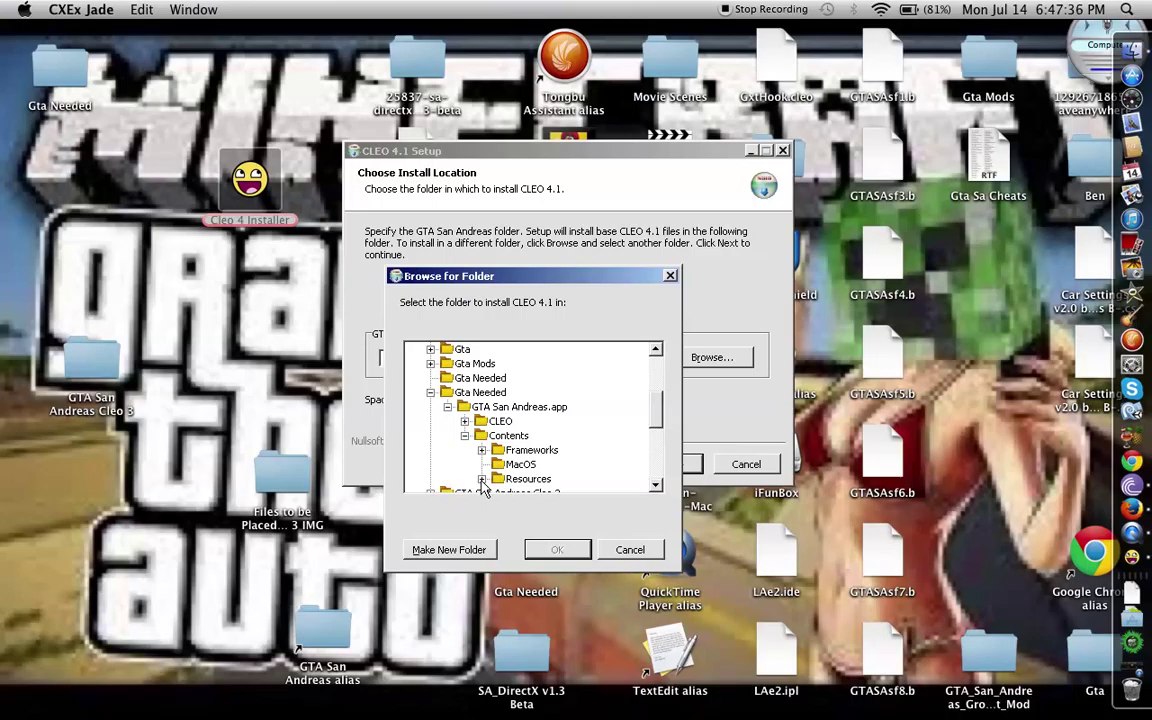
{"action": "left_click", "coordinate": [482, 479]}
{"action": "left_click", "coordinate": [498, 479]}
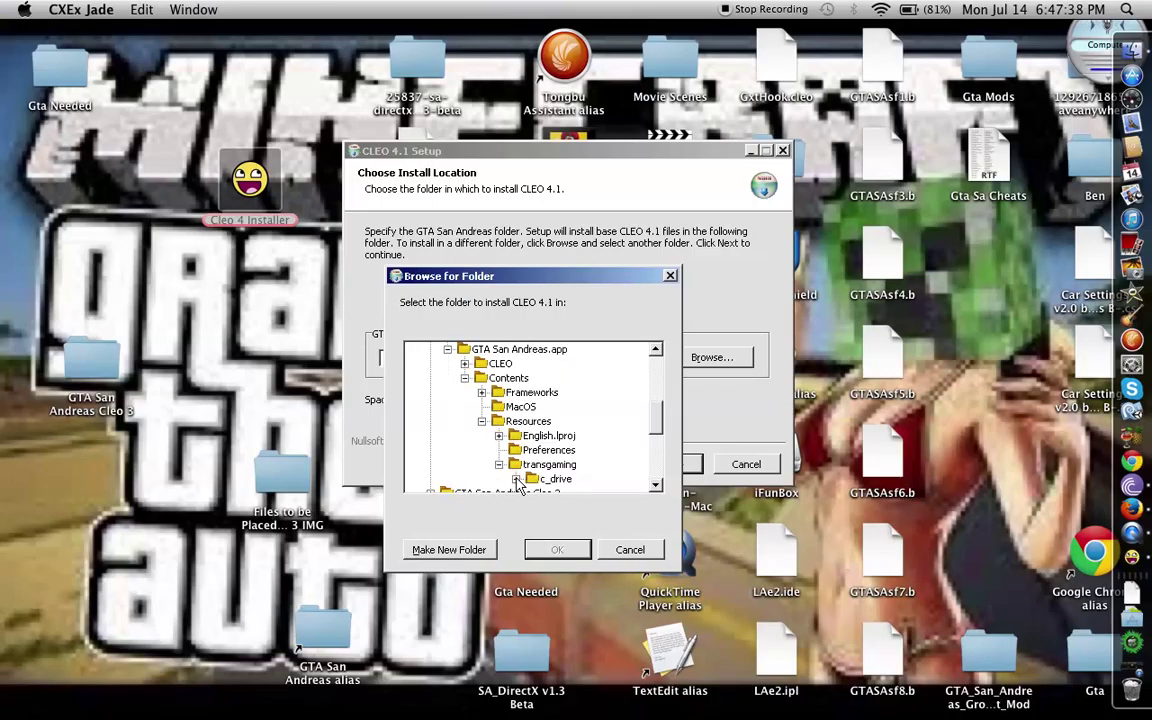
{"action": "left_click", "coordinate": [515, 479]}
{"action": "left_click", "coordinate": [533, 464]}
{"action": "left_click", "coordinate": [608, 465]}
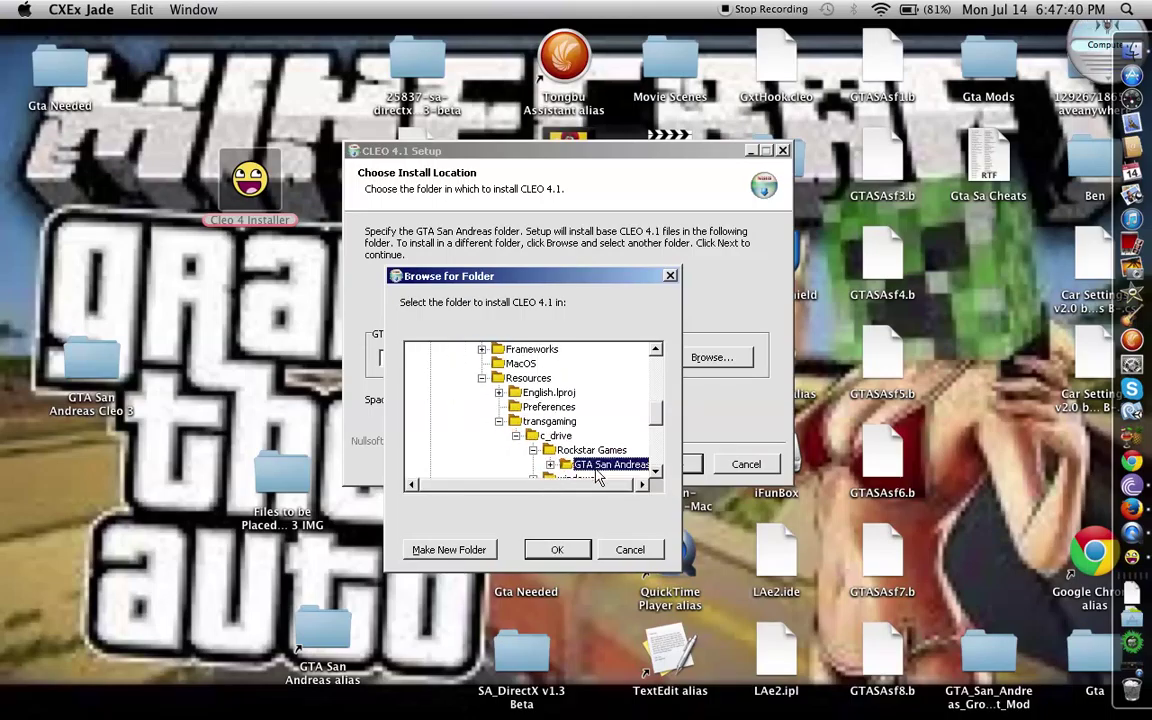
{"action": "left_click", "coordinate": [540, 556]}
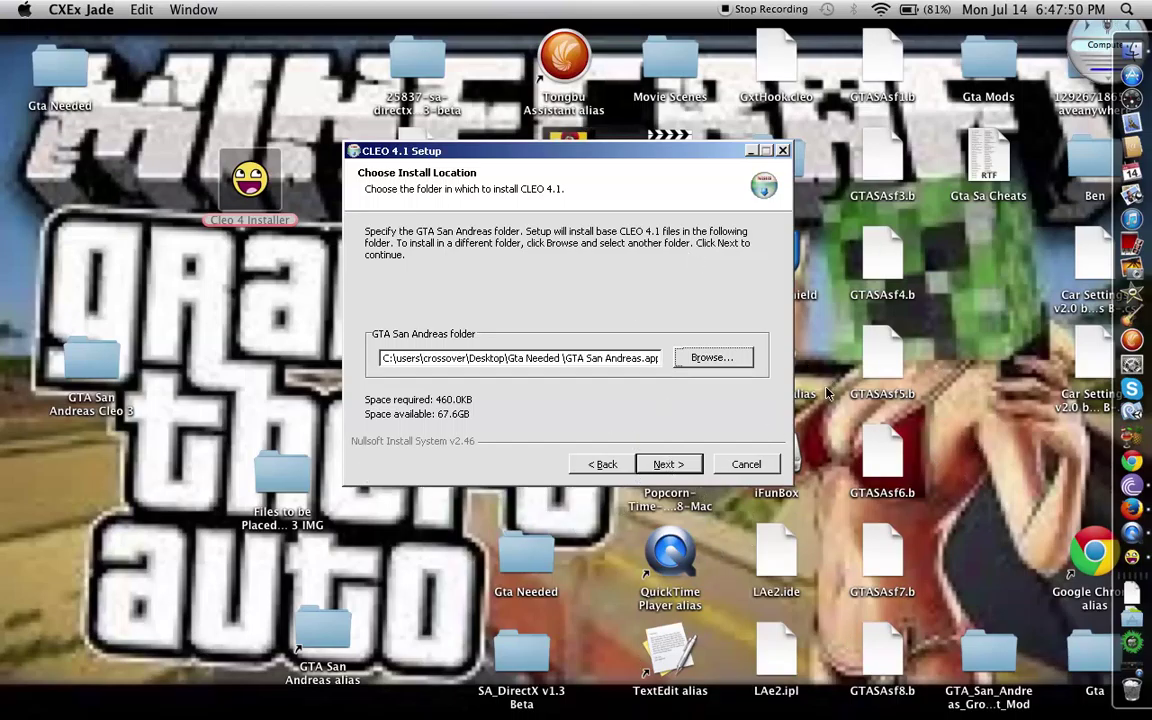
{"action": "left_click", "coordinate": [759, 471]}
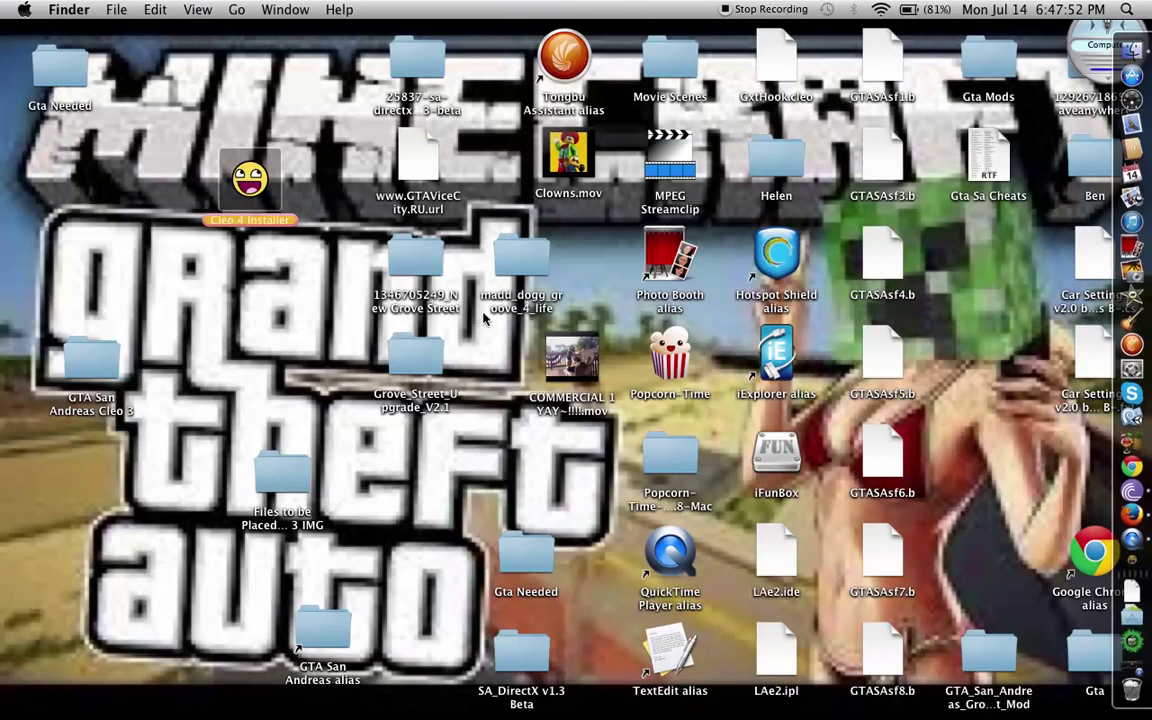
Reopen the Gta Needed folder and show the package contents of the GTA San Andreas app
{"action": "left_click", "coordinate": [36, 67]}
{"action": "double_click", "coordinate": [36, 67]}
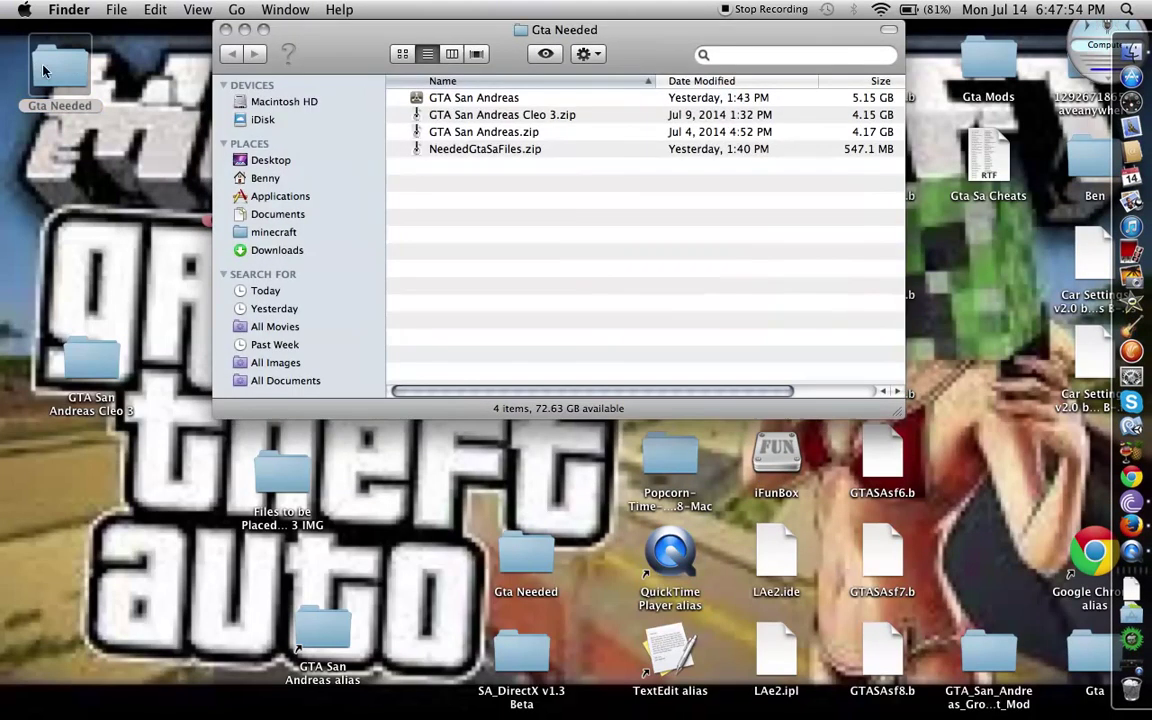
{"action": "left_click", "coordinate": [397, 81]}
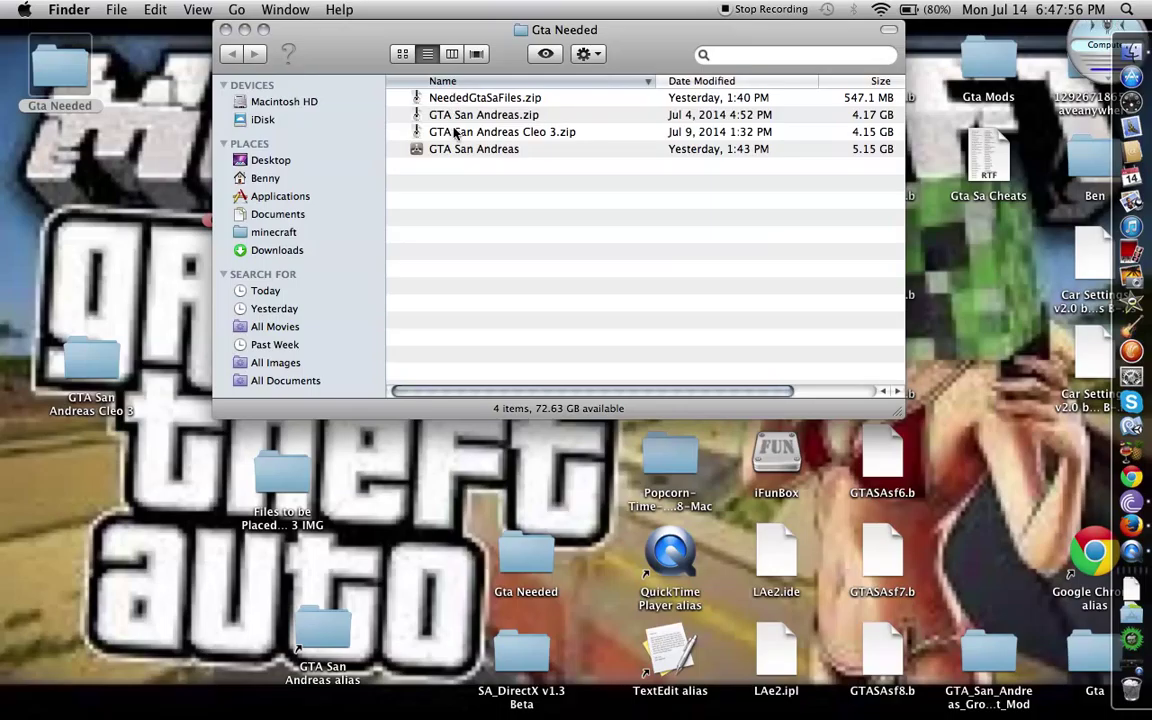
{"action": "left_click", "coordinate": [455, 149]}
{"action": "left_click", "coordinate": [588, 54]}
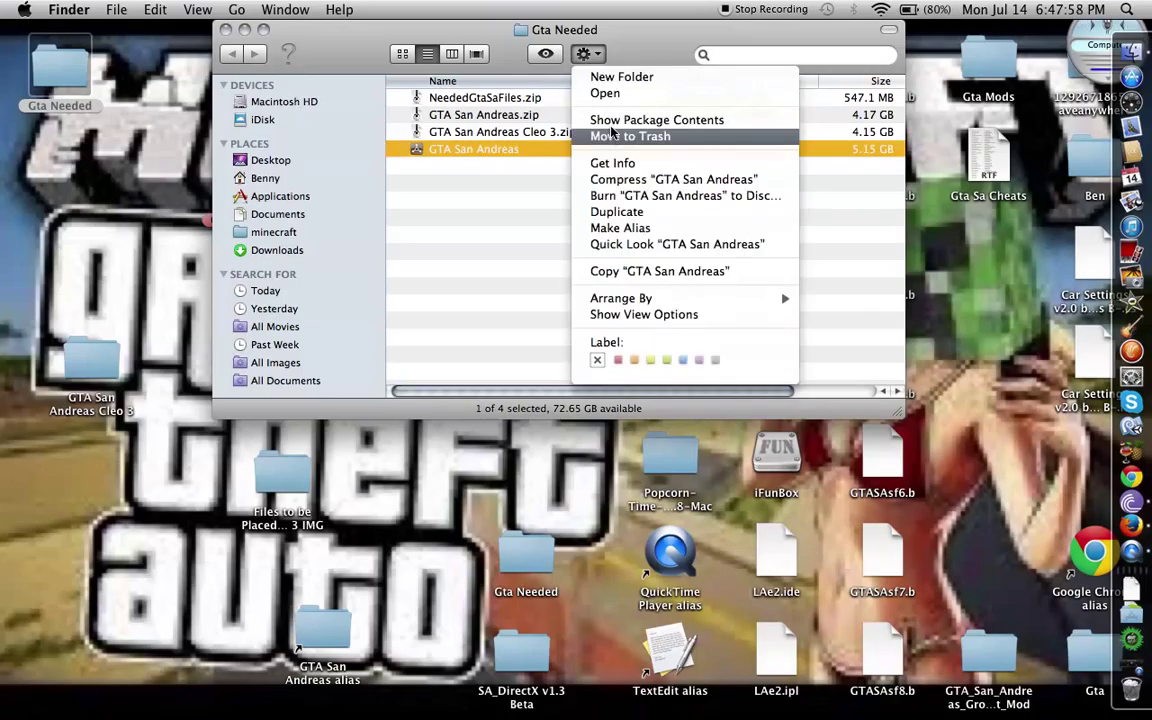
{"action": "left_click", "coordinate": [610, 106]}
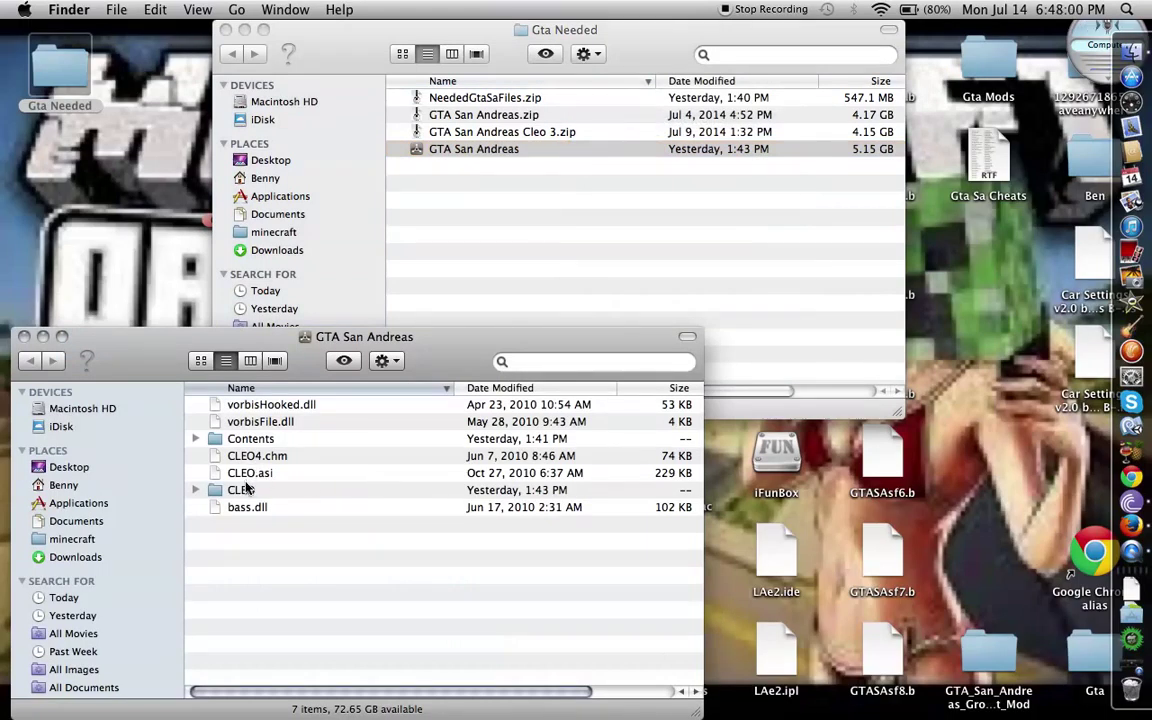
Open the CLEO folder at Contents/Resources/transgaming/c_drive/Rockstar Games/GTA San Andreas
{"action": "double_click", "coordinate": [245, 439]}
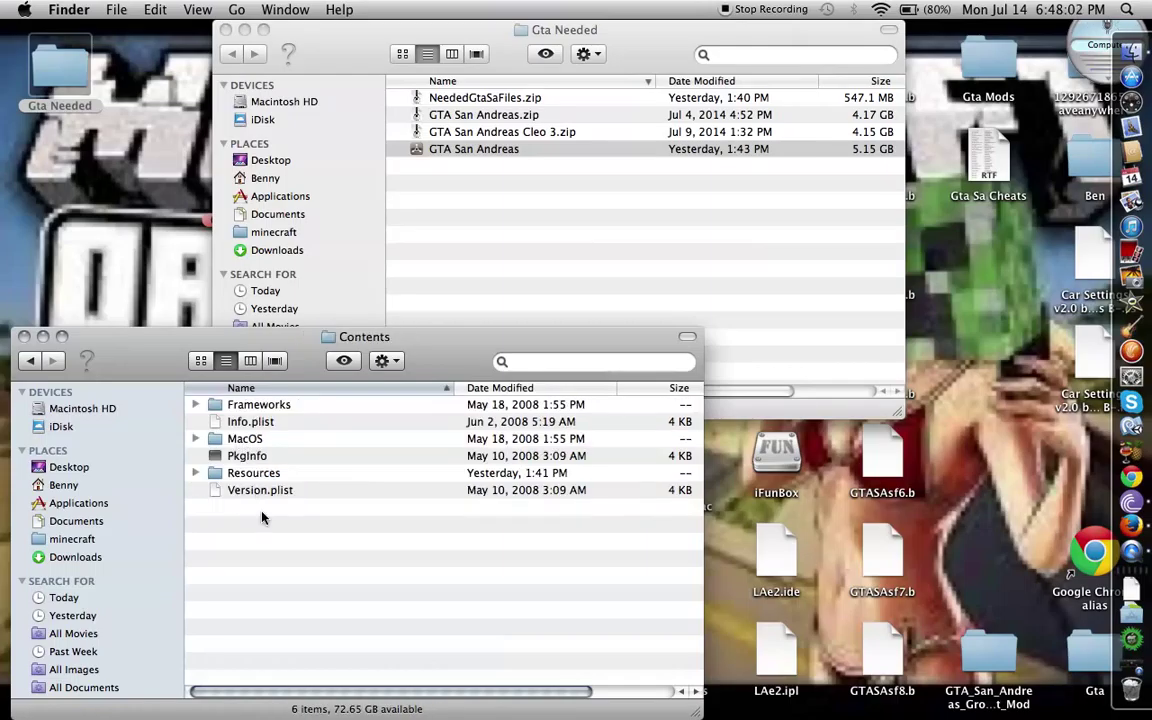
{"action": "double_click", "coordinate": [240, 472]}
{"action": "double_click", "coordinate": [236, 489]}
{"action": "double_click", "coordinate": [237, 407]}
{"action": "double_click", "coordinate": [237, 406]}
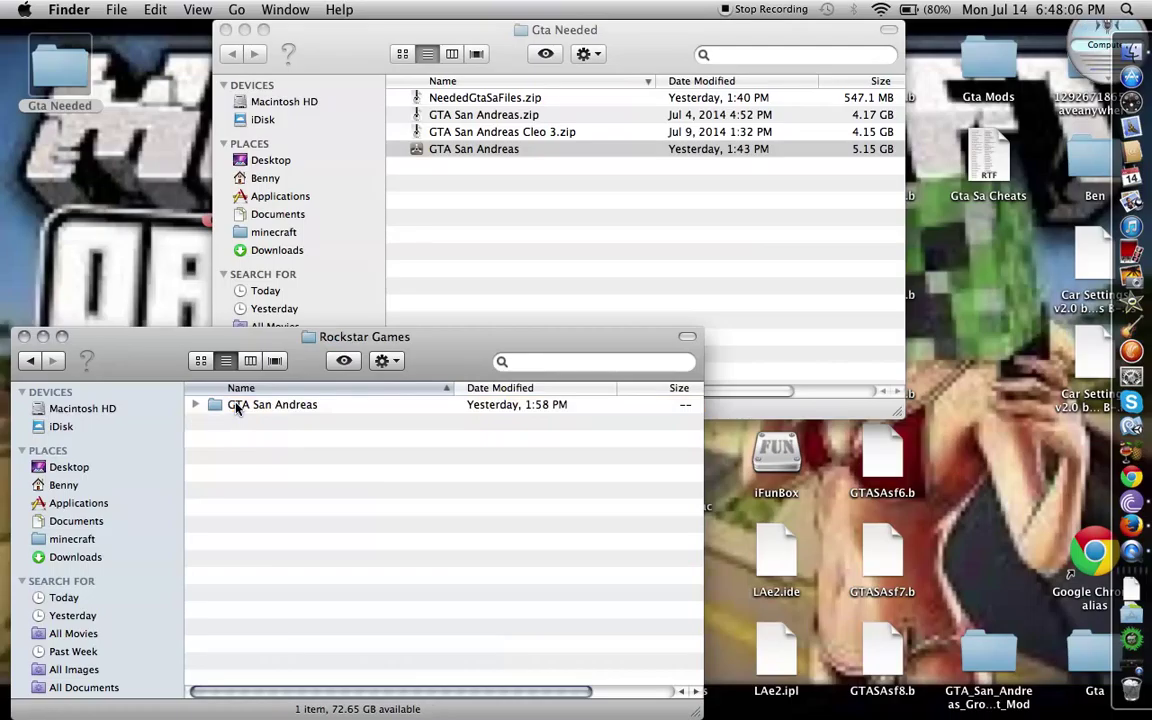
{"action": "double_click", "coordinate": [237, 406]}
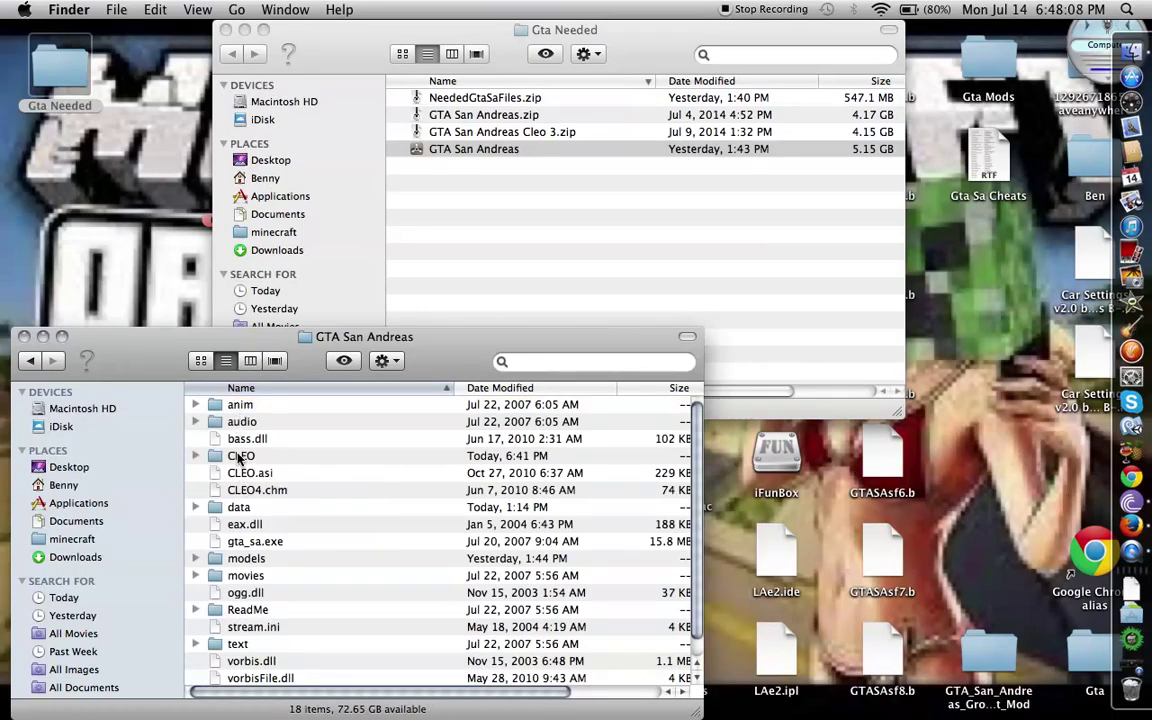
{"action": "double_click", "coordinate": [240, 456]}
{"action": "left_click_drag", "start_coordinate": [152, 337], "coordinate": [201, 244]}
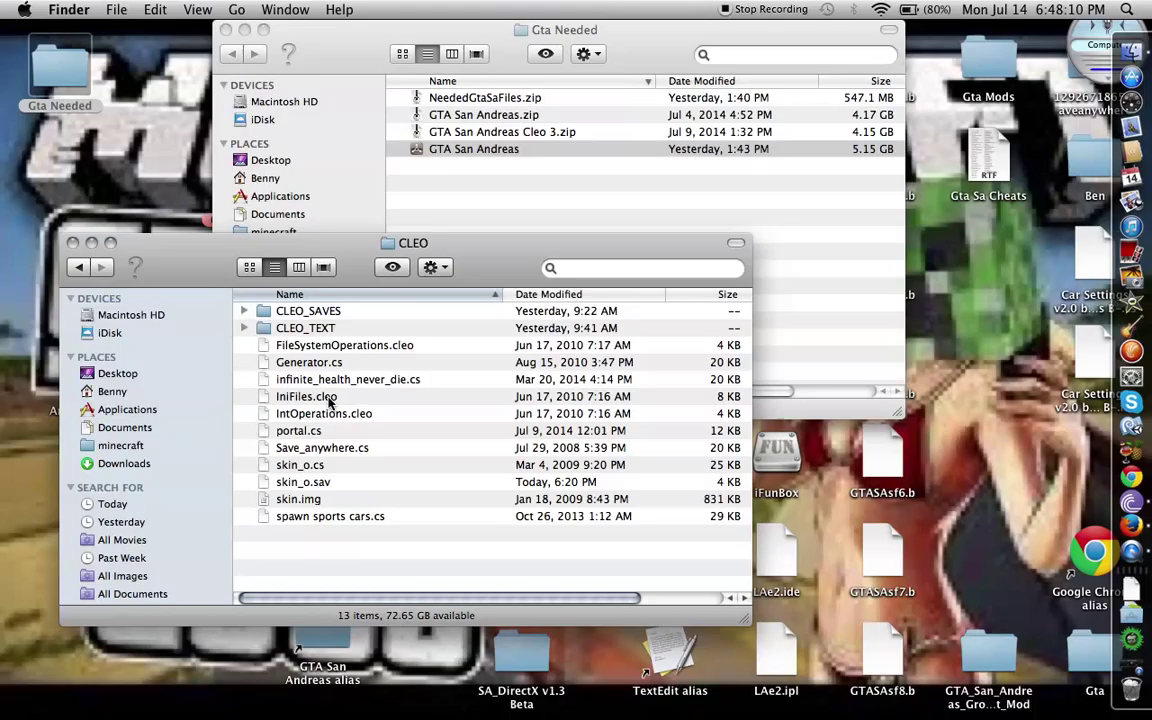
Examine the .cleo files and the mod files from portal.cs to spawn sports cars.cs in the CLEO folder
{"action": "left_click", "coordinate": [328, 346]}
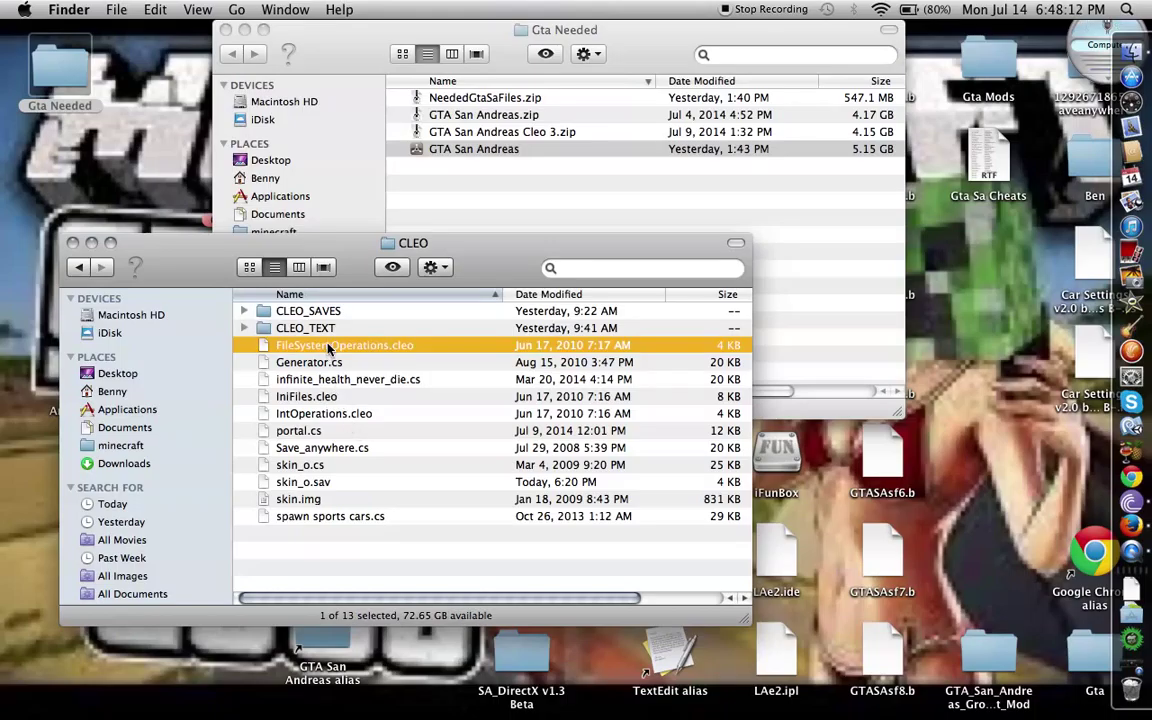
{"action": "left_click", "coordinate": [336, 415]}
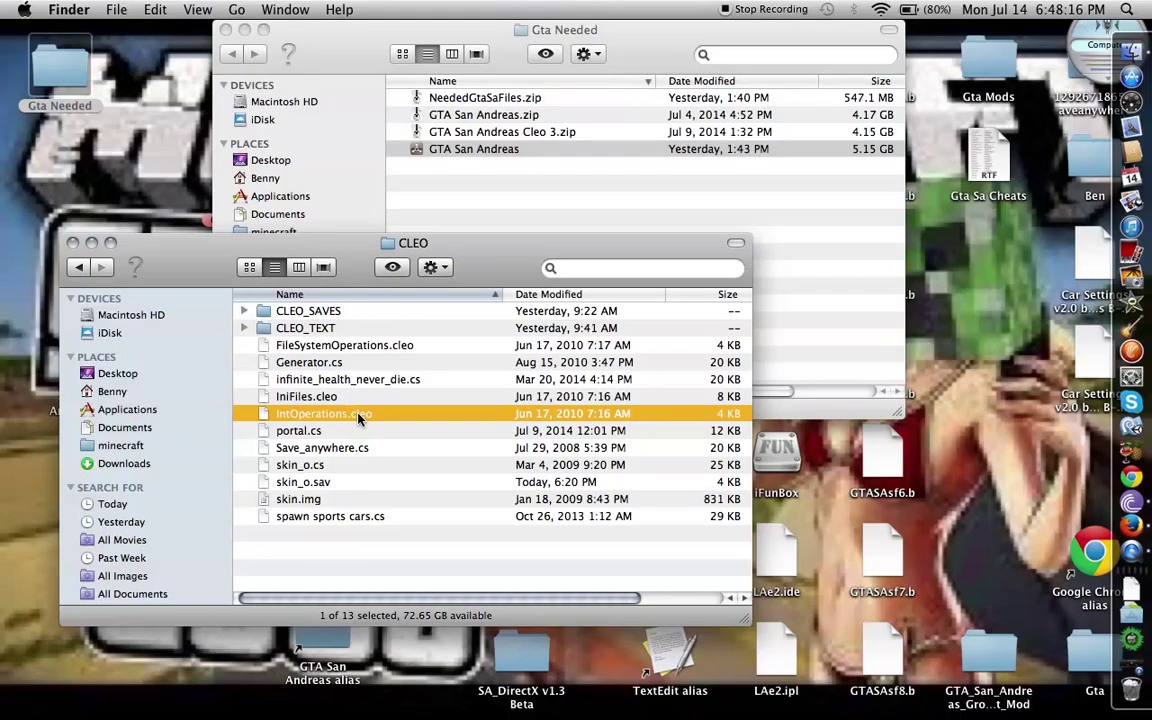
{"action": "left_click", "coordinate": [350, 519]}
{"action": "left_click_drag", "start_coordinate": [310, 432], "coordinate": [318, 514]}
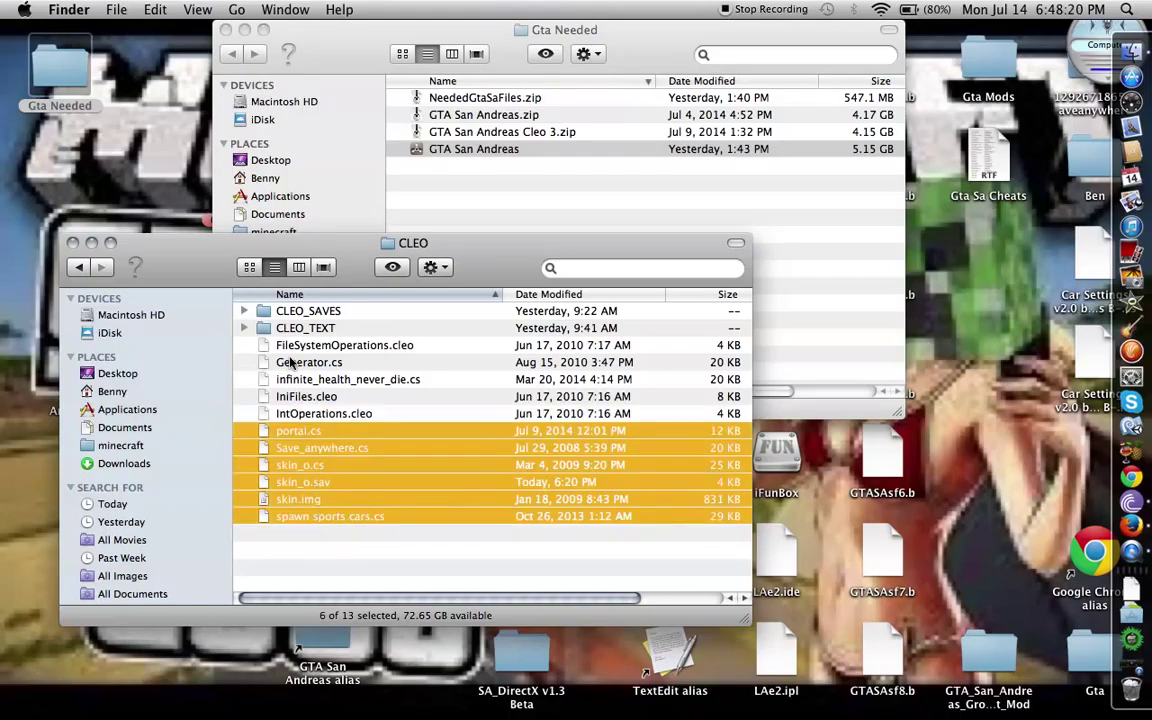
{"action": "left_click", "coordinate": [311, 417]}
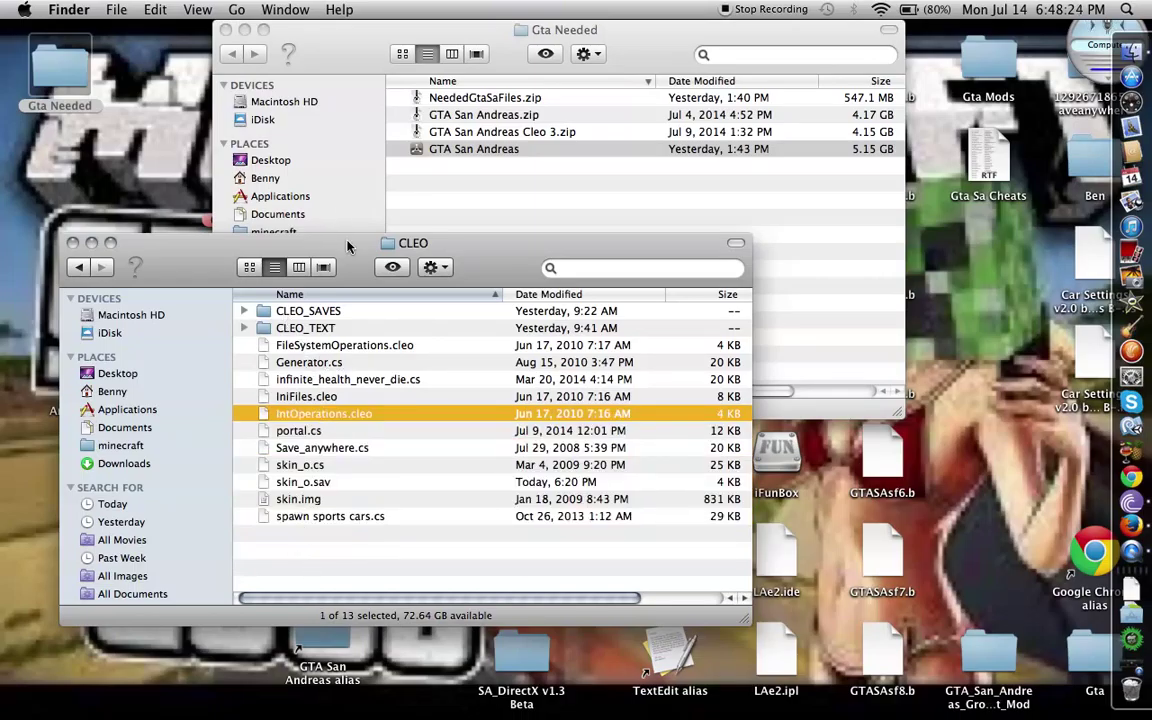
Move spawn sports cars.cs from the CLEO folder to the desktop and back into the CLEO folder
{"action": "left_click_drag", "start_coordinate": [348, 246], "coordinate": [643, 95]}
{"action": "left_click_drag", "start_coordinate": [611, 369], "coordinate": [97, 513]}
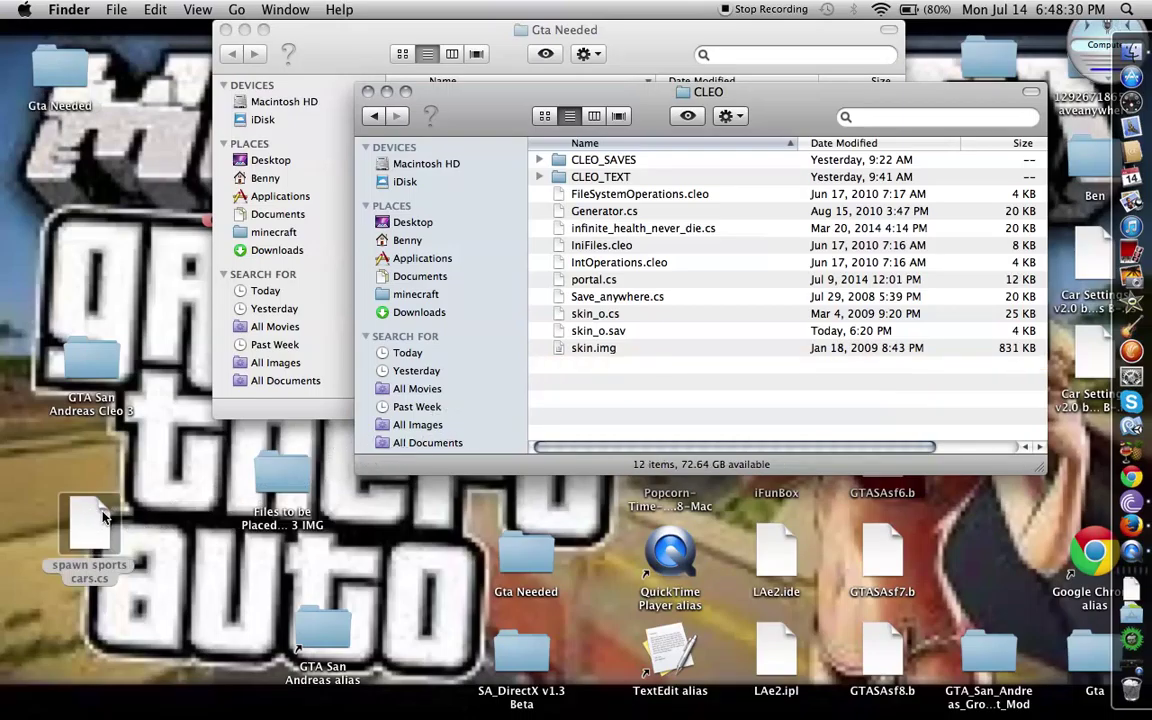
{"action": "left_click_drag", "start_coordinate": [103, 517], "coordinate": [595, 368]}
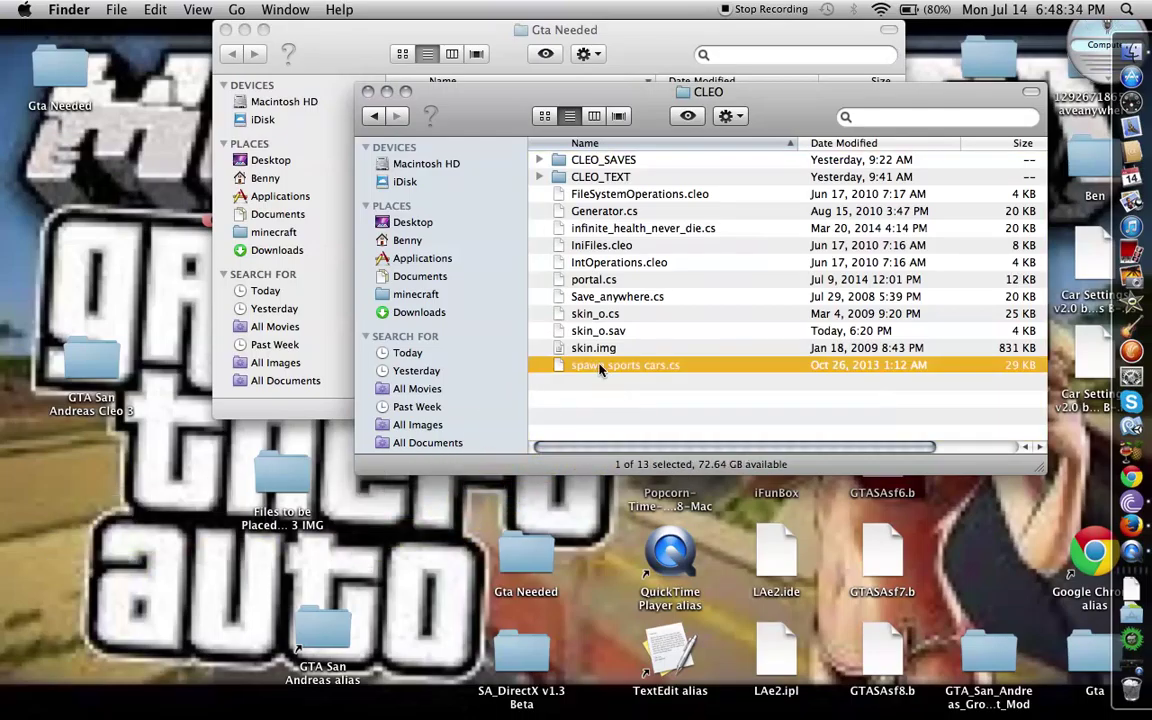
Close the CLEO folder and launch the GTA San Andreas app from the Gta Needed folder
{"action": "left_click", "coordinate": [368, 92]}
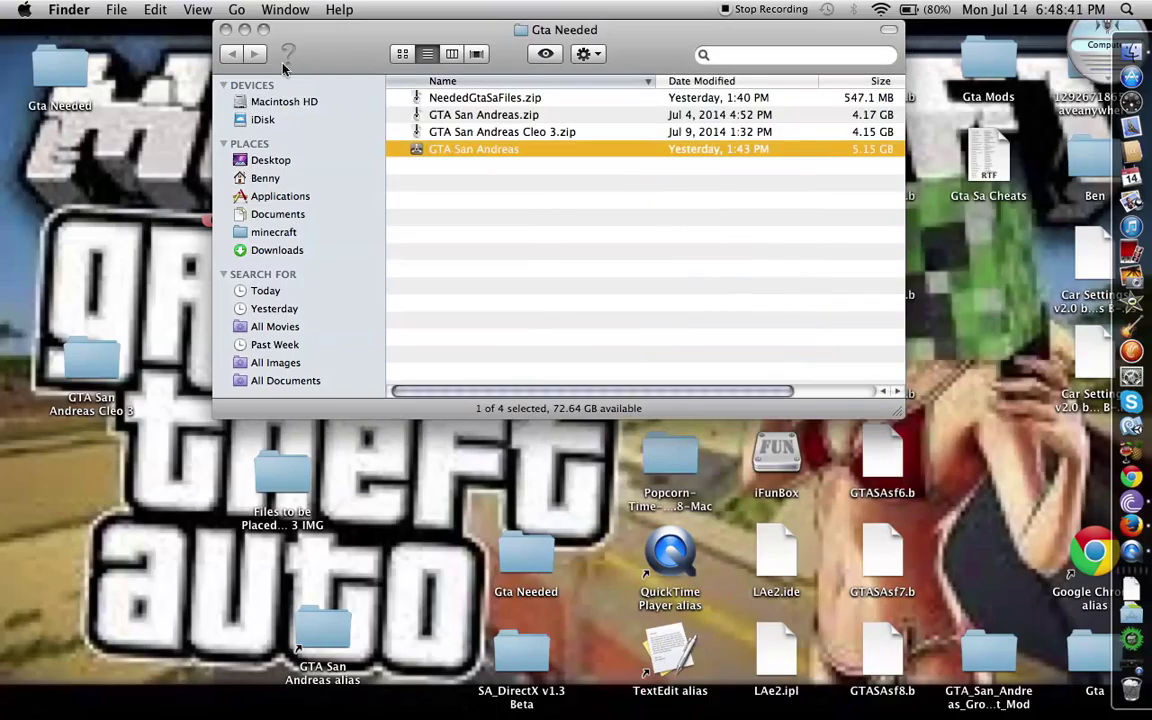
{"action": "double_click", "coordinate": [487, 151]}
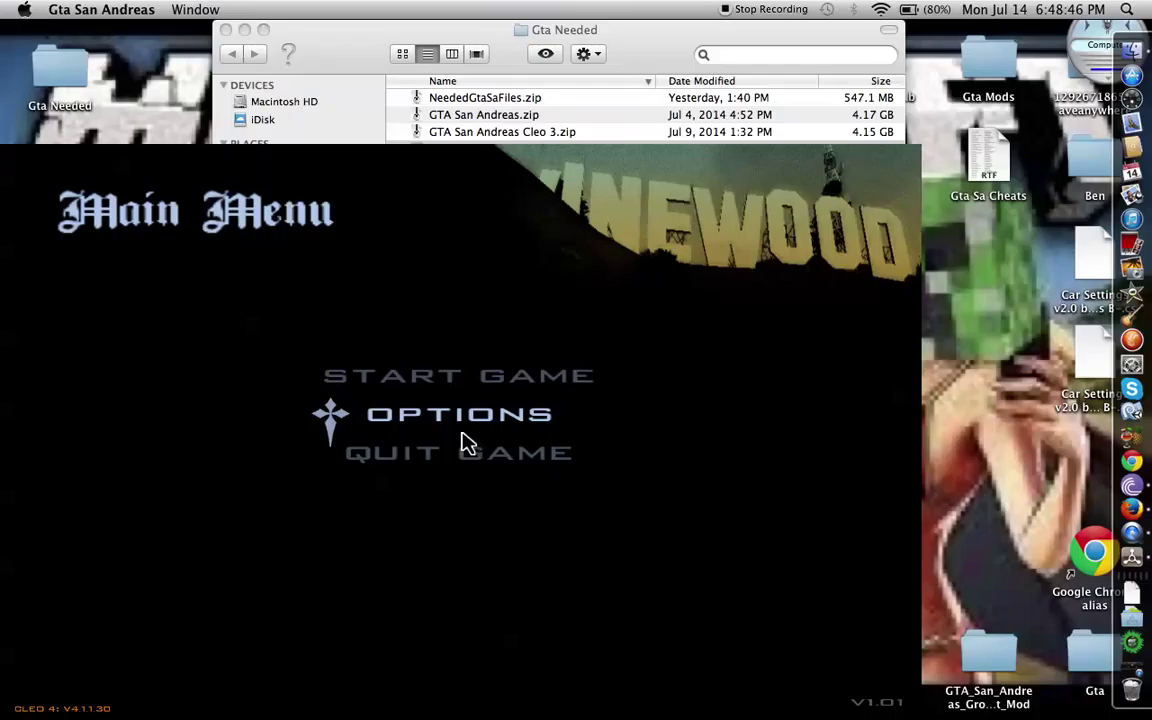
Start the game from the main menu by loading a saved game
{"action": "key", "text": "Up"}
{"action": "key", "text": "Return"}
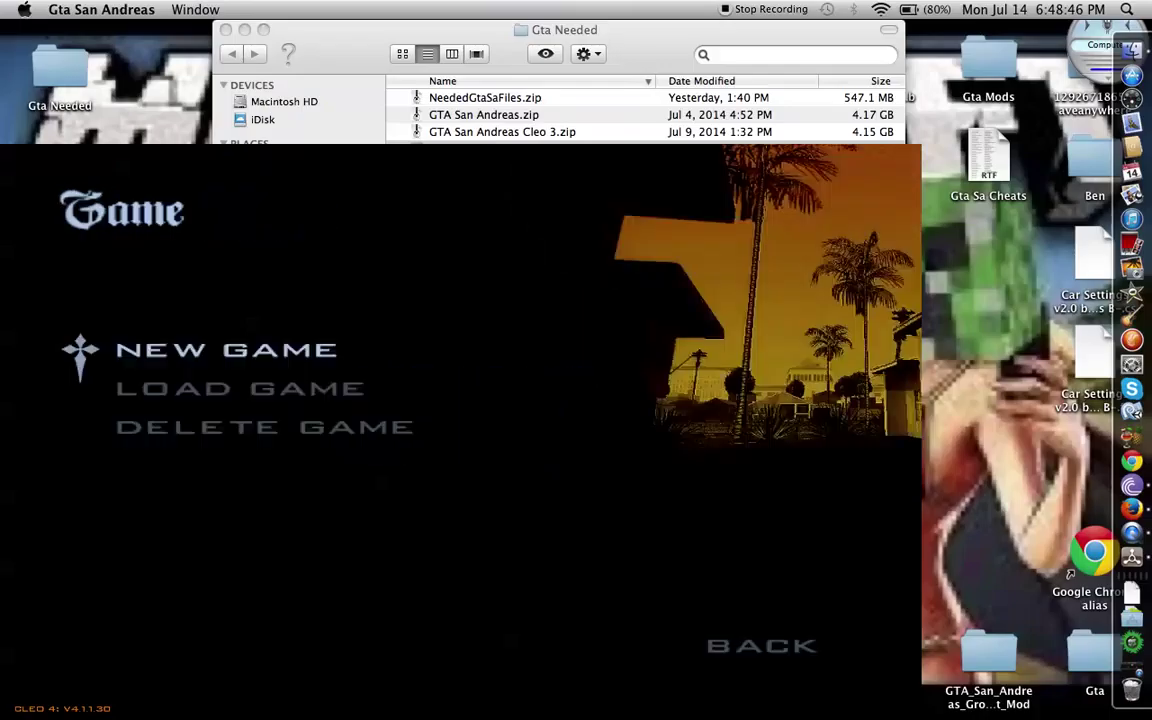
{"action": "key", "text": "Down"}
{"action": "key", "text": "Return"}
{"action": "key", "text": "Return"}
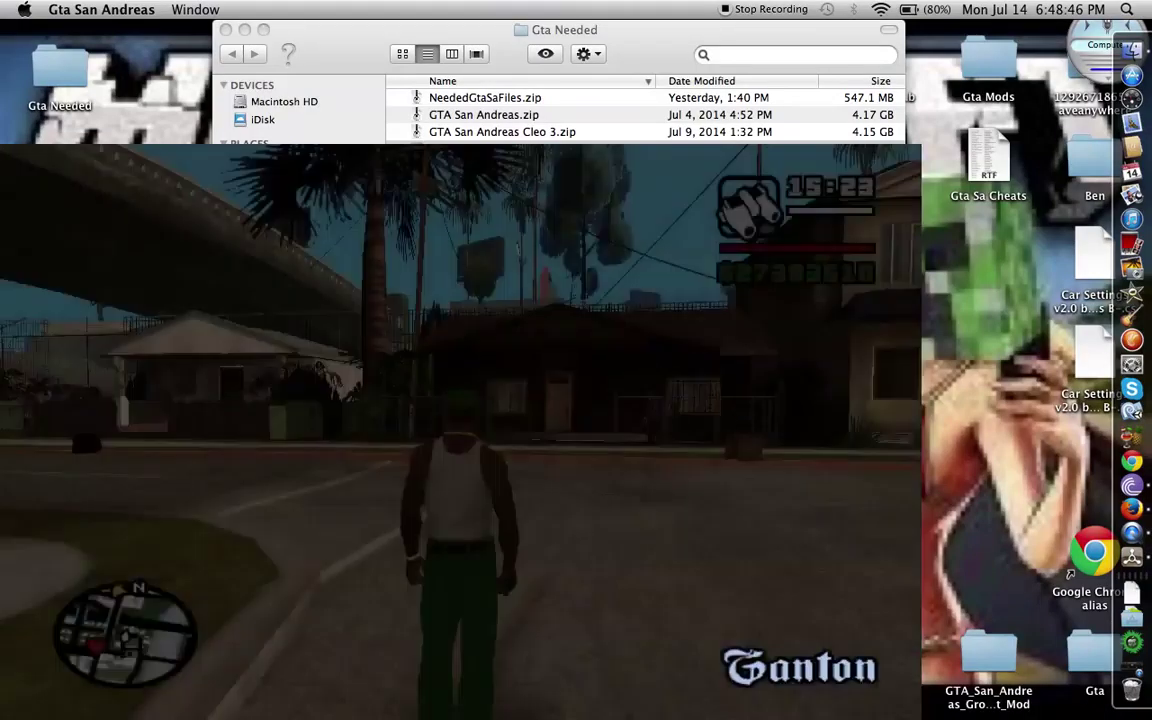
Move the character in the street, open the Save Game screen, acknowledge the cheat warning and return to the game
{"action": "key", "text": "w"}
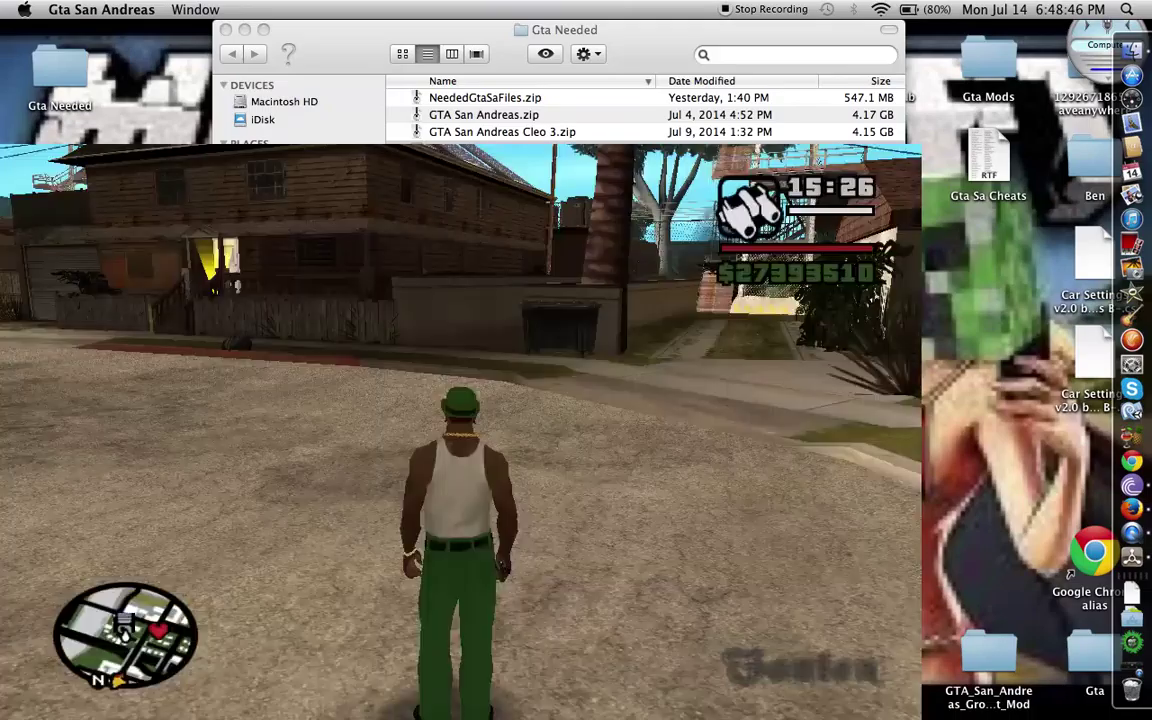
{"action": "key", "text": "F5"}
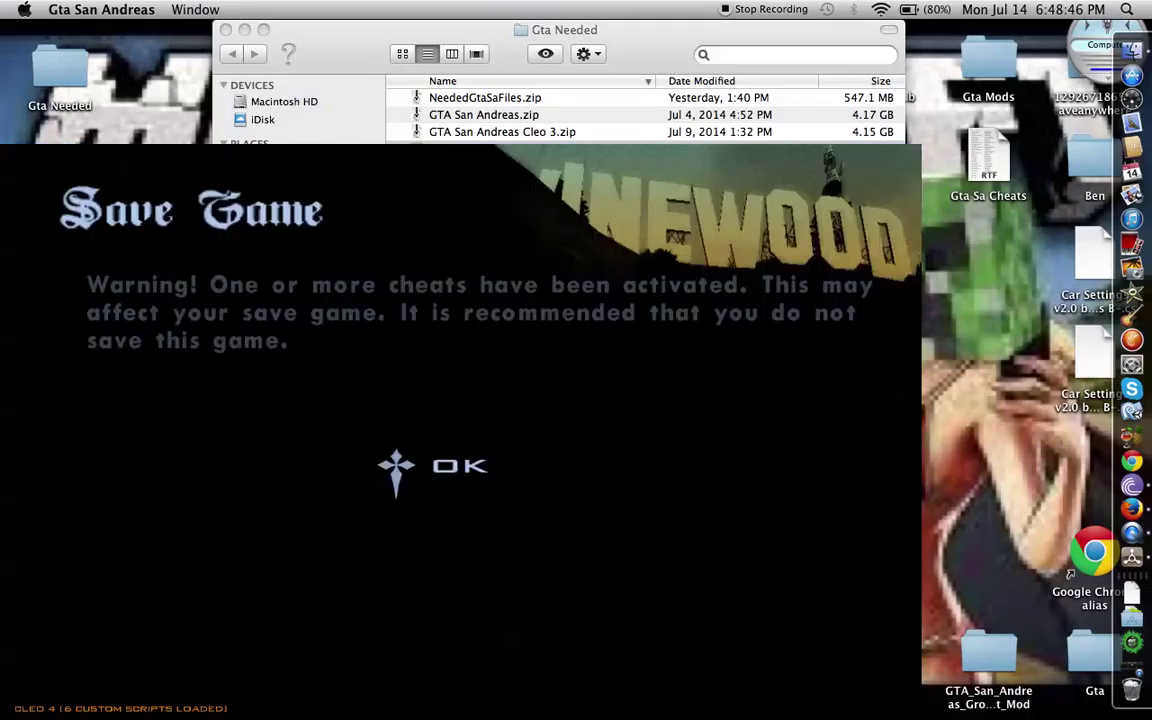
{"action": "key", "text": "Return"}
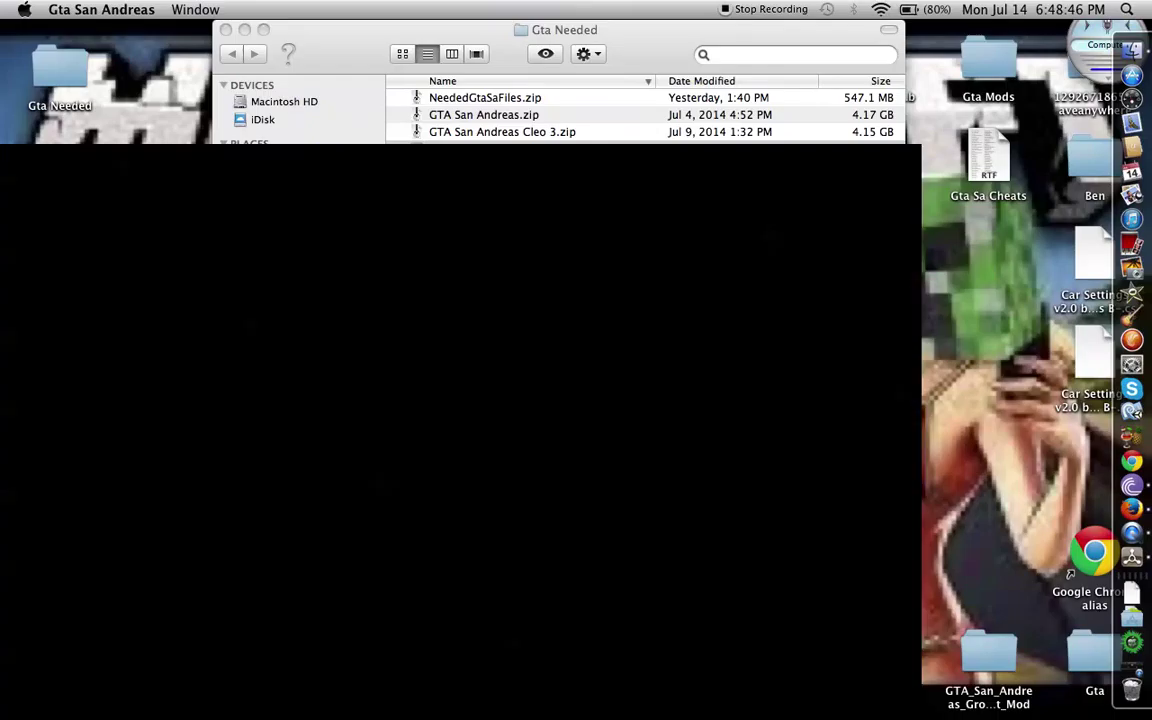
{"action": "key", "text": "Escape"}
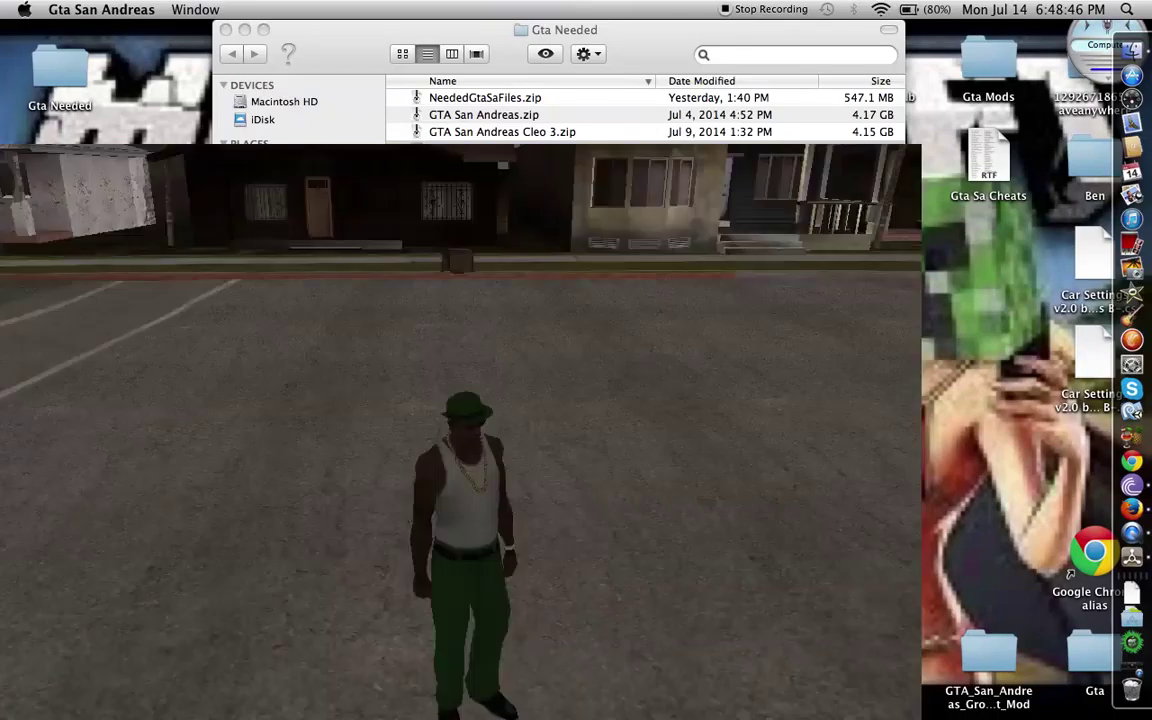
Cycle the character's weapon past the knife to the gun and continue playing to try out the mods
{"action": "key", "text": "e"}
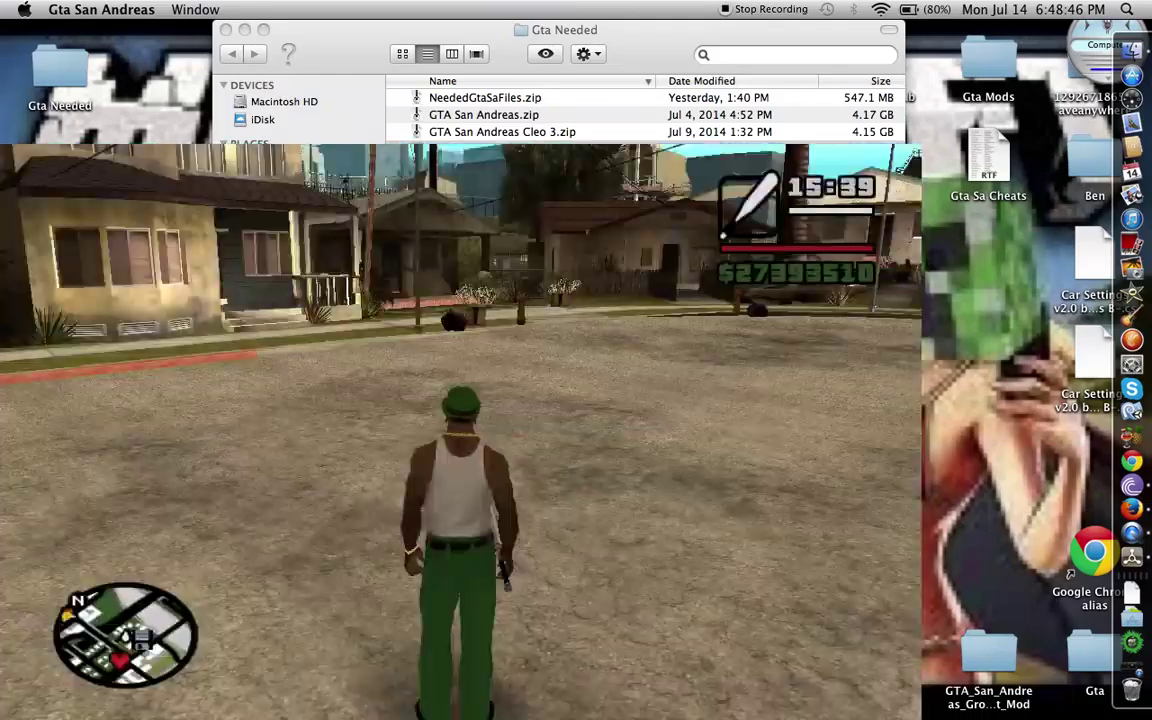
{"action": "key", "text": "e"}
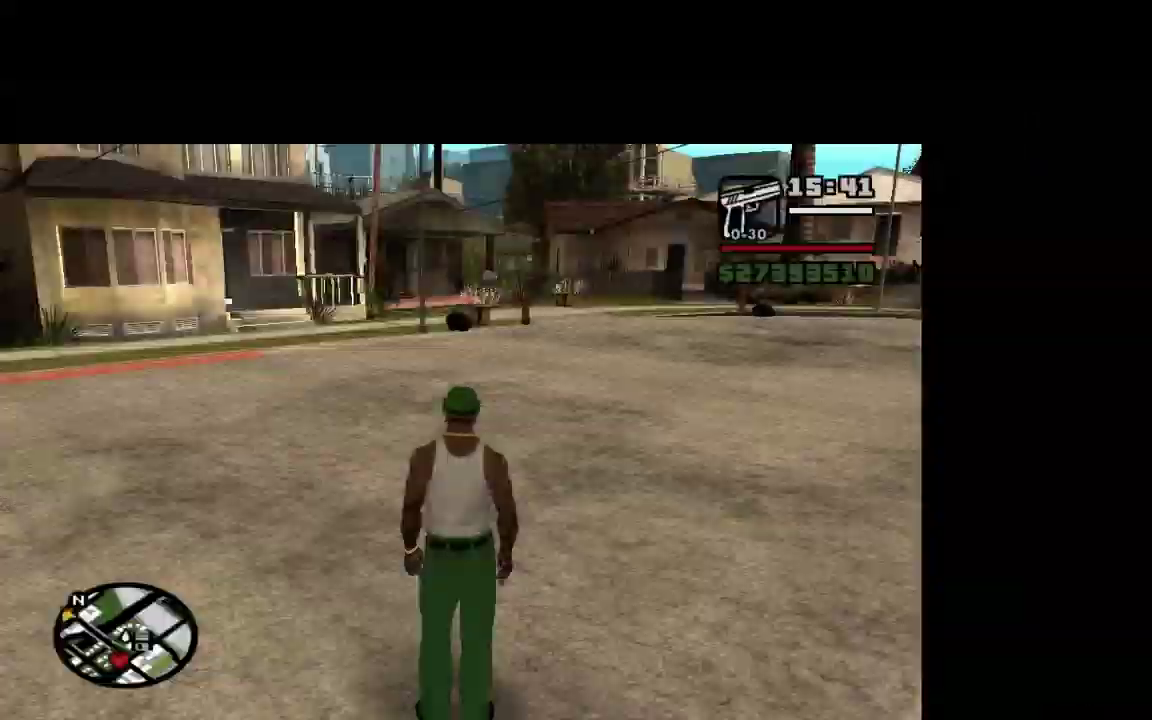
{"action": "key", "text": "f"}
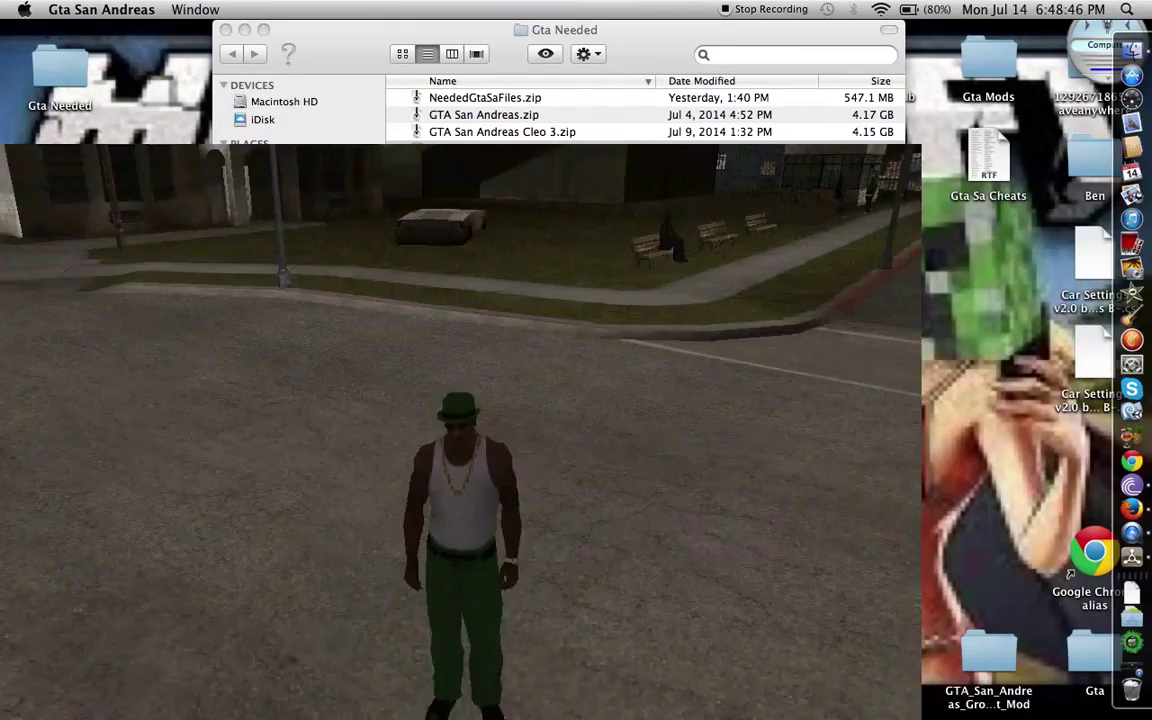
{"action": "key", "text": "a"}
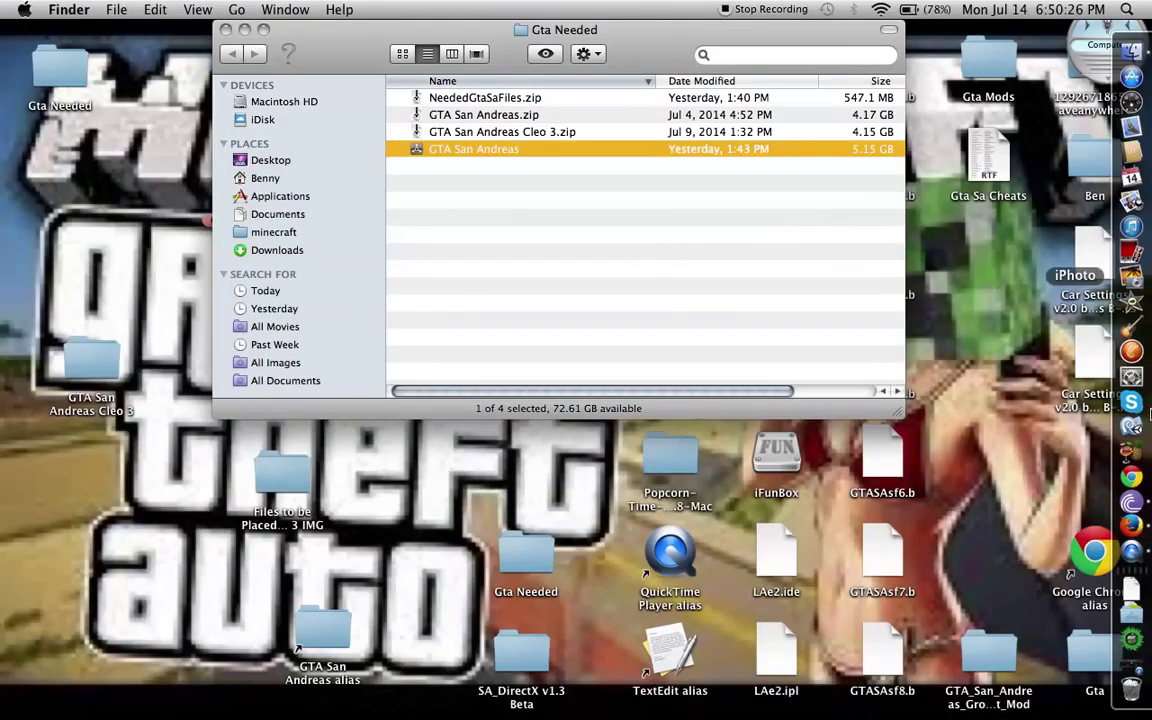
Close the Gta Needed folder window and switch to the Audio Recording window in QuickTime Player
{"action": "left_click", "coordinate": [226, 30]}
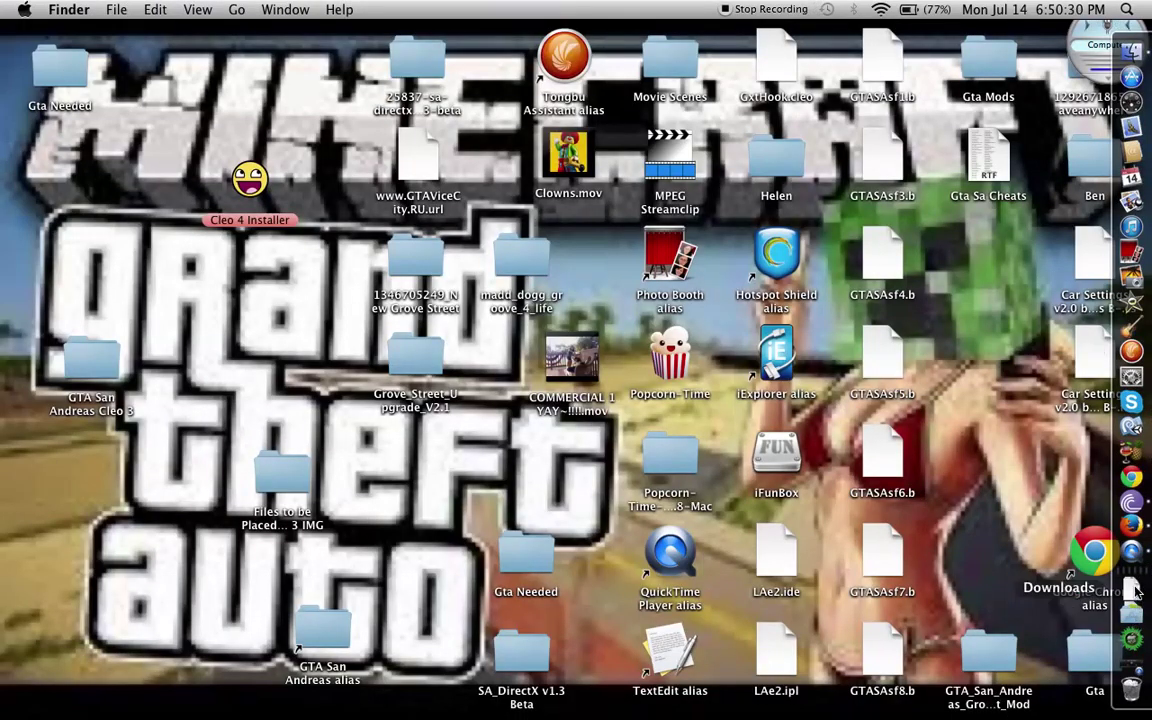
{"action": "left_click", "coordinate": [1124, 678]}
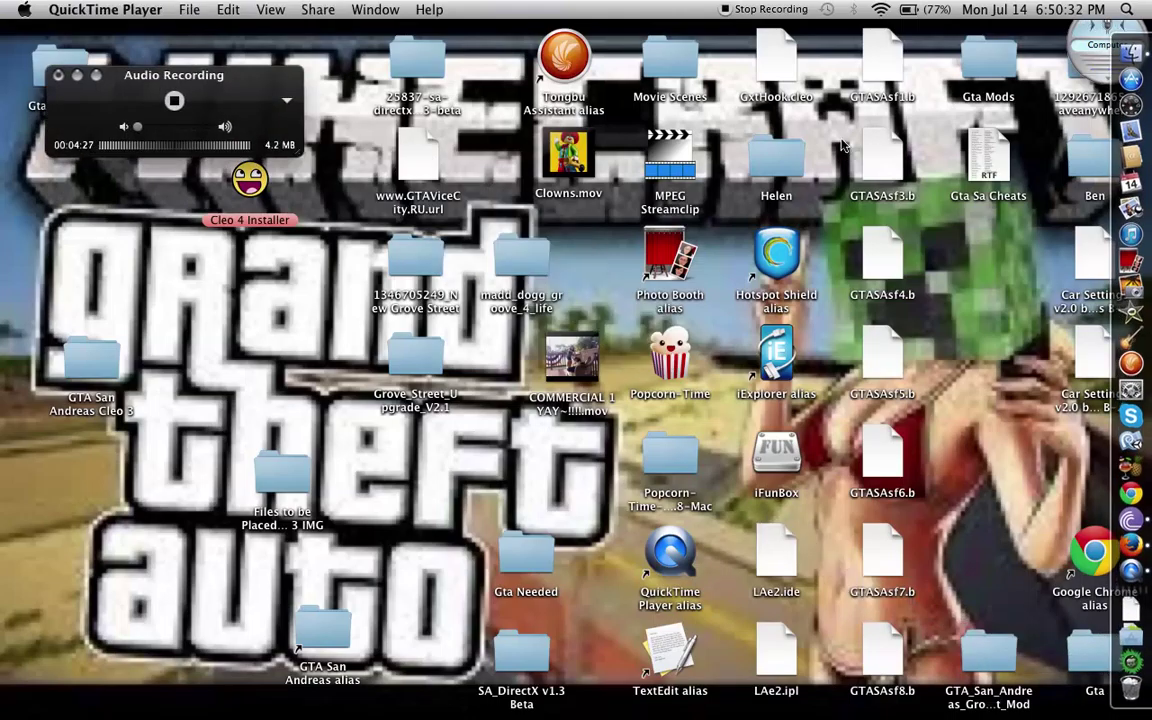